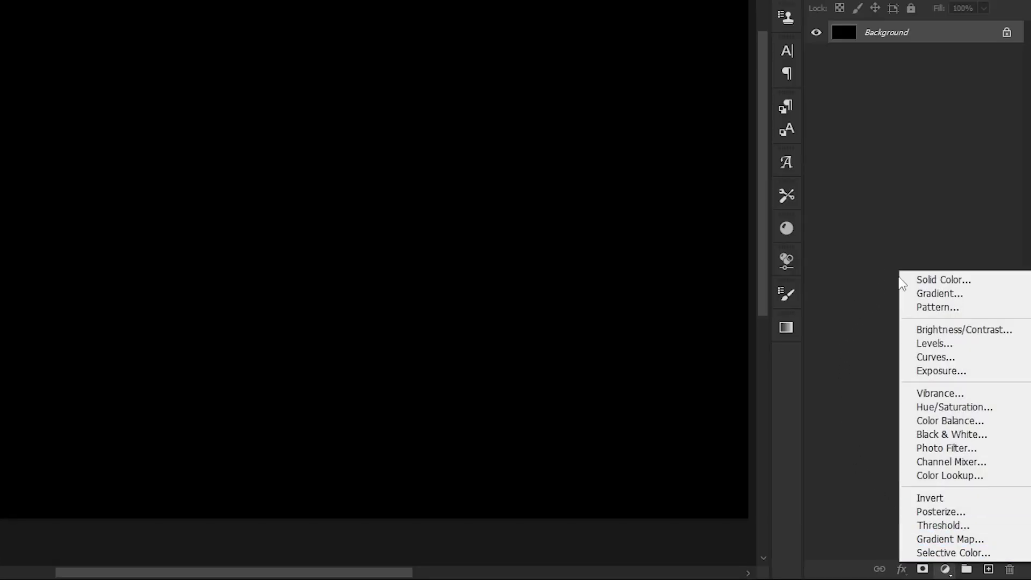
# Add a Solid Color fill layer in an olive shade around #75740d
pyautogui.click(936, 281)
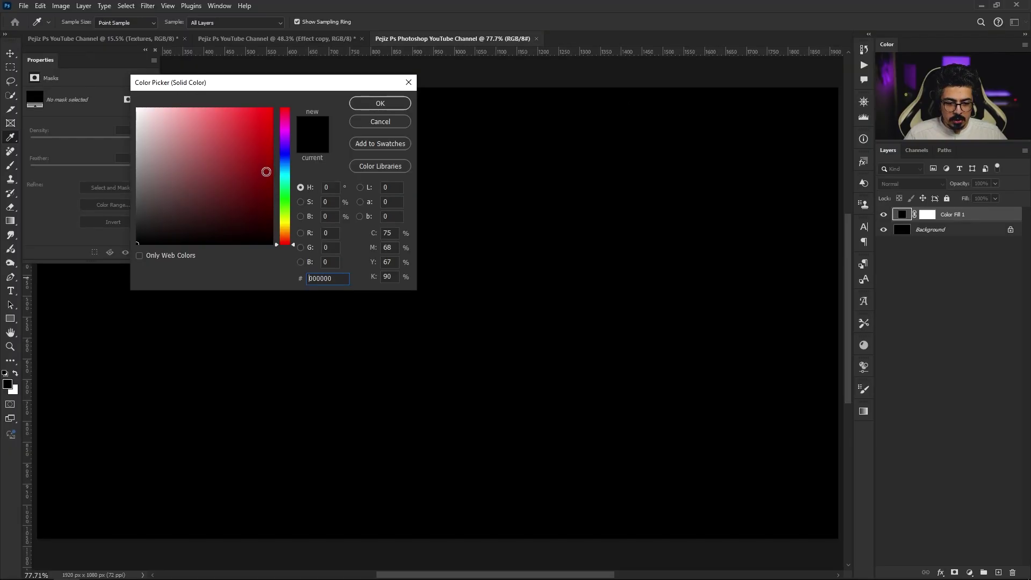
pyautogui.click(246, 181)
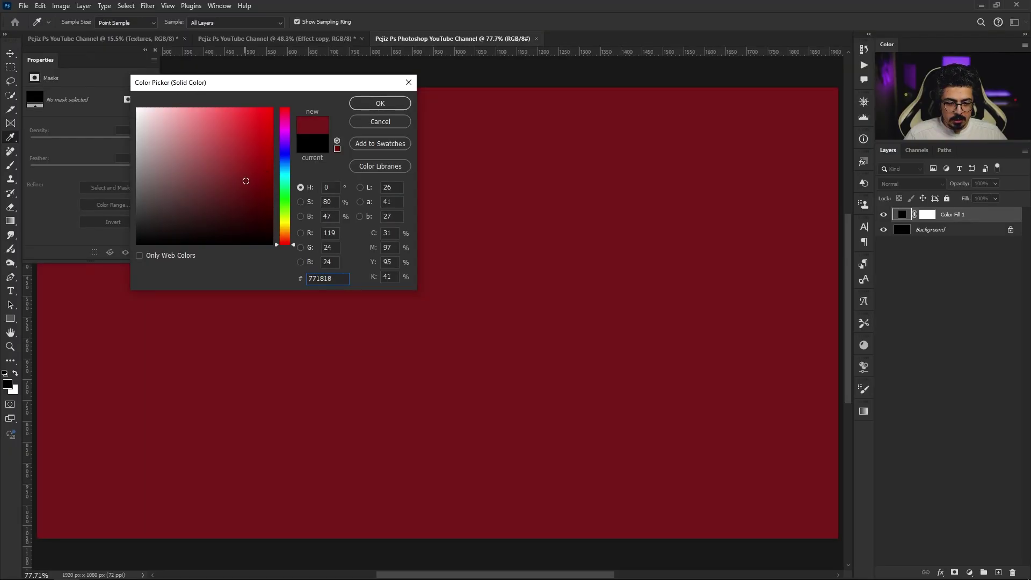
pyautogui.moveTo(286, 236); pyautogui.dragTo(288, 222)
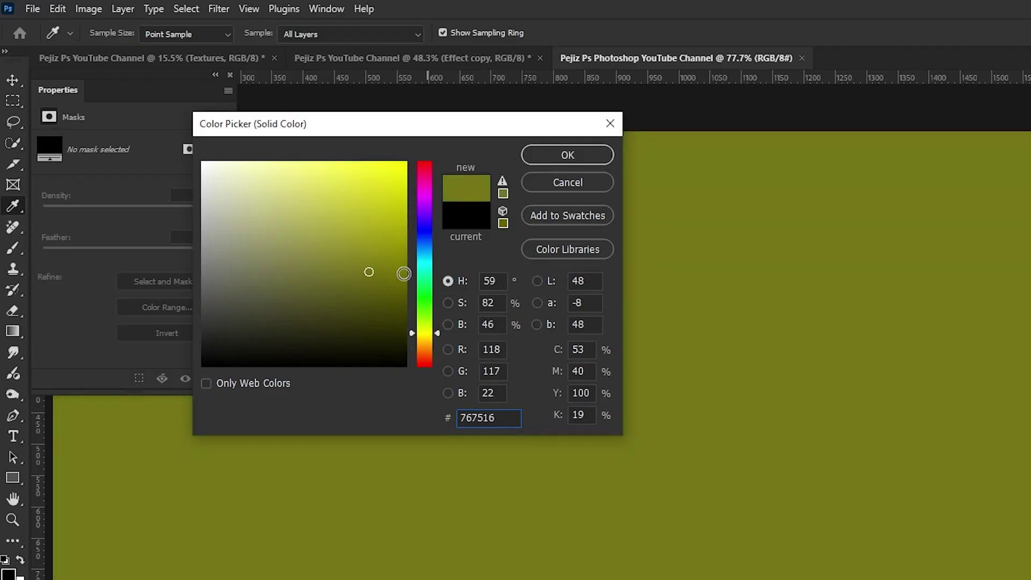
pyautogui.moveTo(402, 266)
pyautogui.mouseDown()
pyautogui.moveTo(382, 262)
pyautogui.moveTo(380, 293)
pyautogui.moveTo(382, 269)
pyautogui.mouseUp()
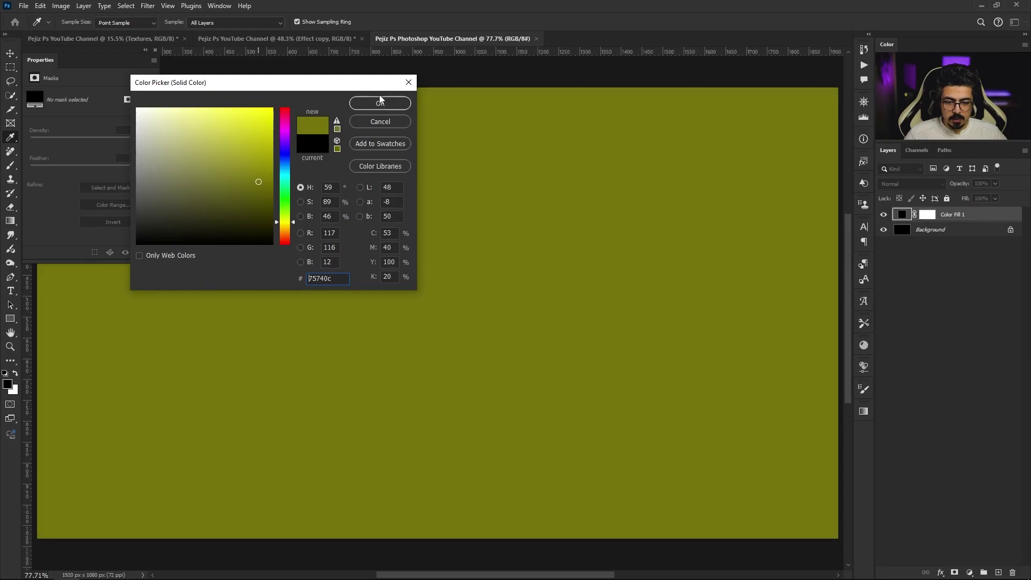
# Confirm the olive fill, delete the unlocked Background layer and rename the fill layer BG
pyautogui.click(381, 102)
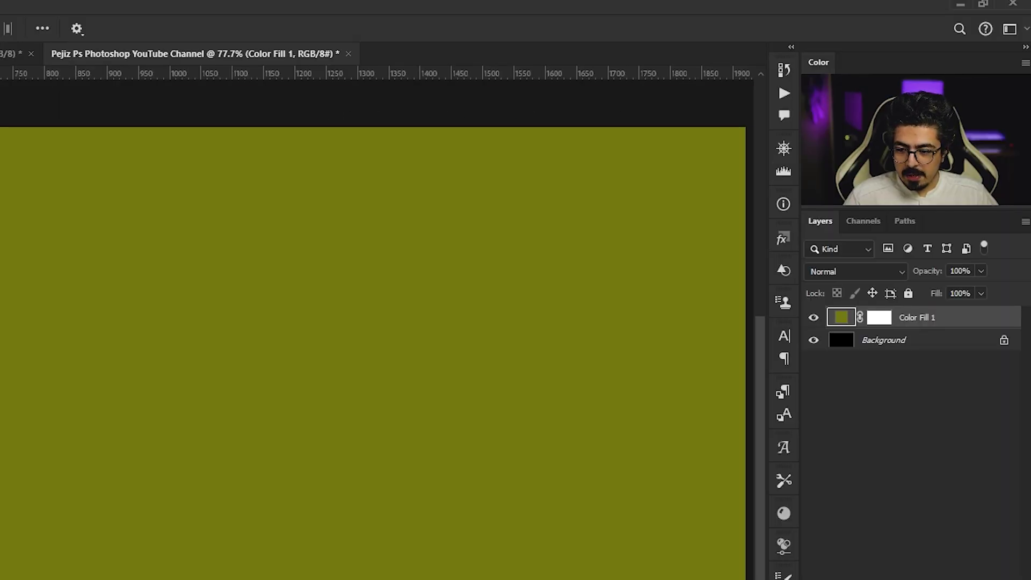
pyautogui.click(1004, 340)
pyautogui.moveTo(967, 346); pyautogui.dragTo(1009, 579)
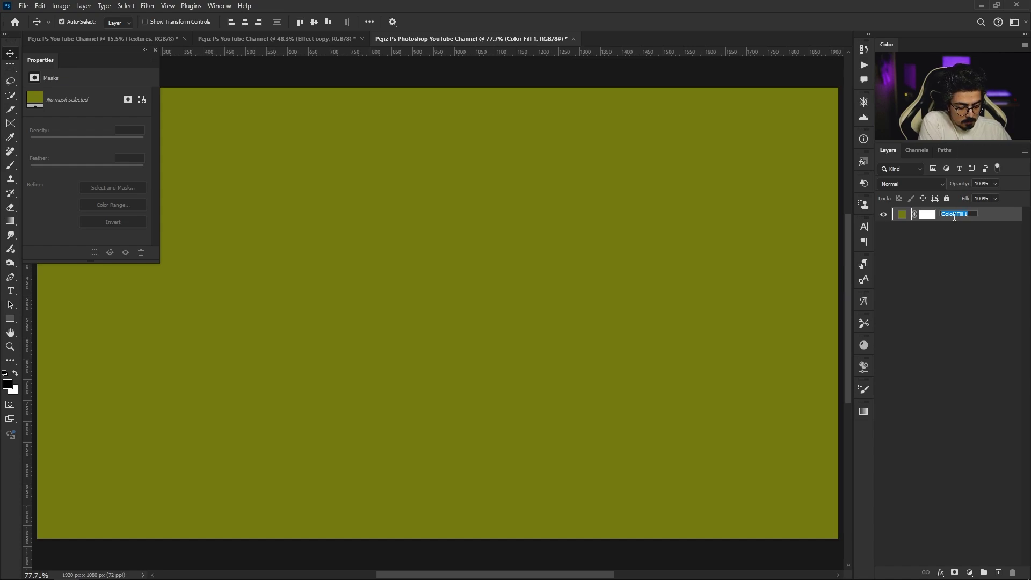
pyautogui.press('Return')
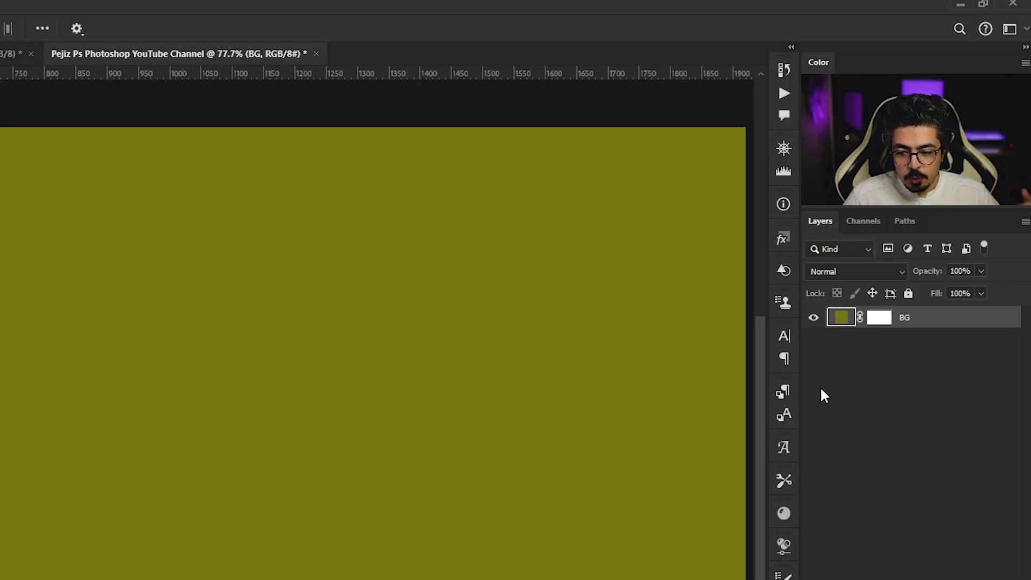
# Reopen the BG fill colour, preview dark blue, then cancel to keep olive
pyautogui.doubleClick(841, 317)
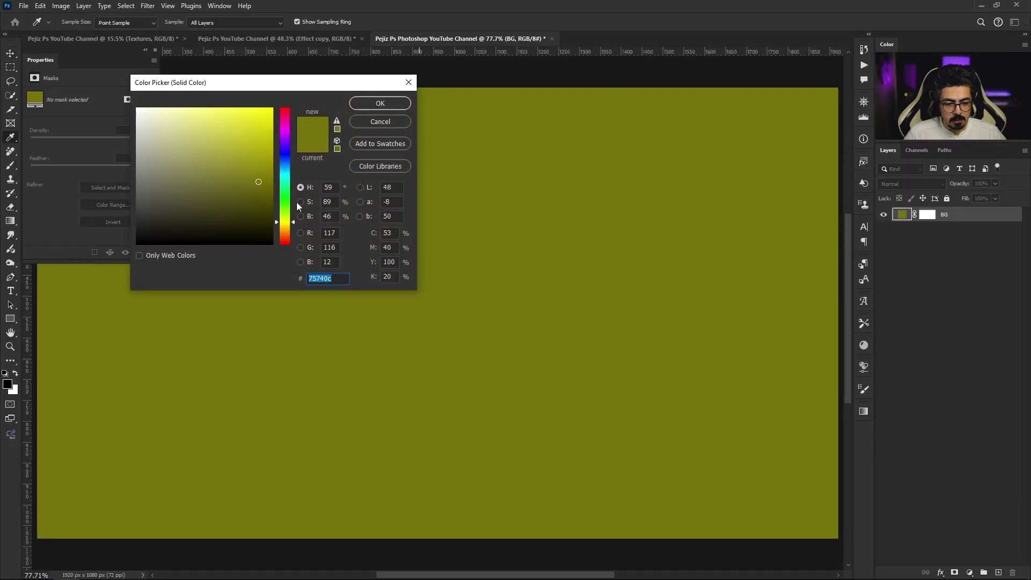
pyautogui.moveTo(288, 224); pyautogui.dragTo(287, 156)
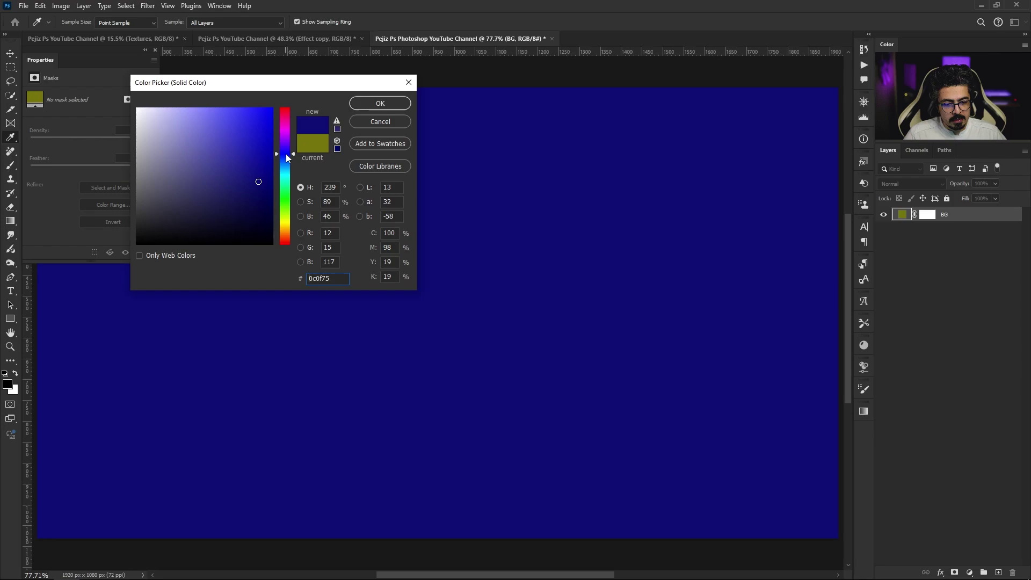
pyautogui.click(380, 121)
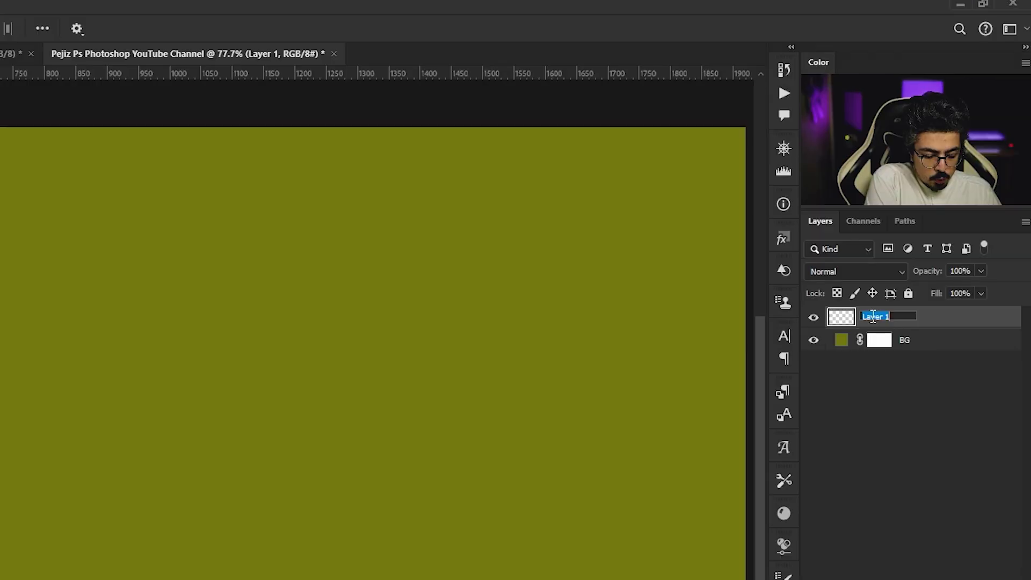
# Rename the new layer Main and convert it to a smart object
pyautogui.write('Main')
pyautogui.press('Return')
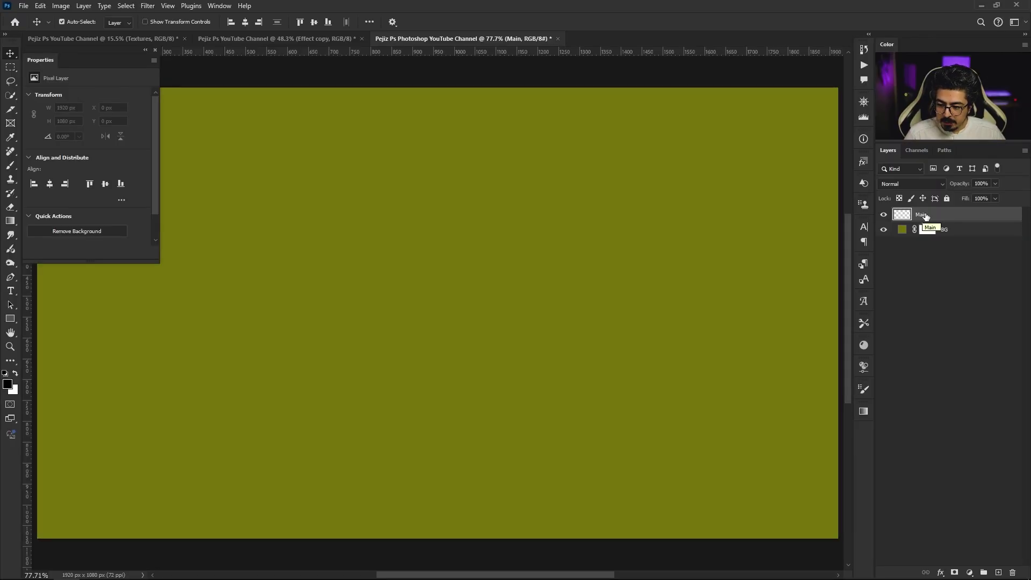
pyautogui.rightClick(926, 216)
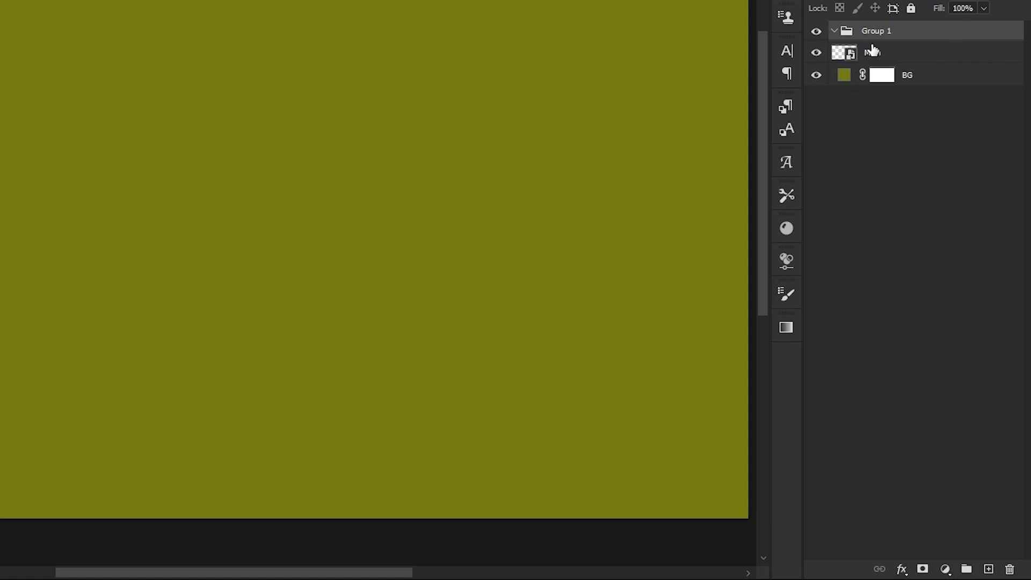
# Rename Group 1 to Effects
pyautogui.doubleClick(877, 32)
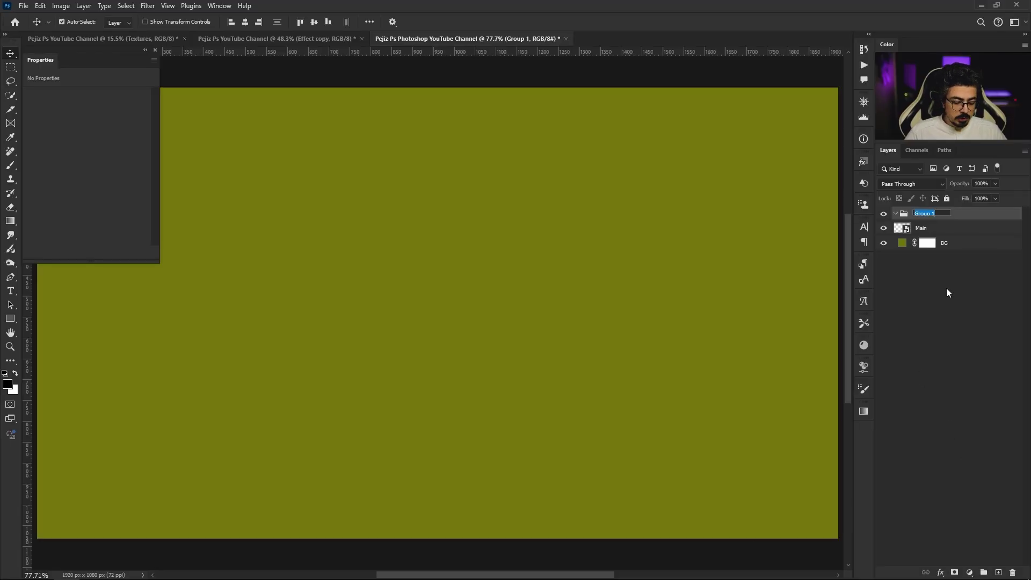
pyautogui.write('Effects')
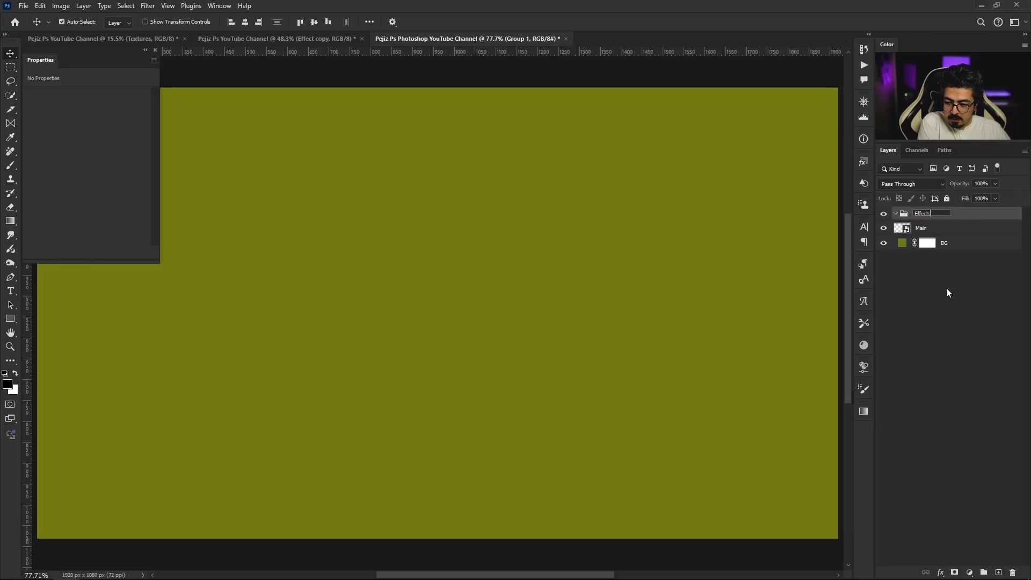
pyautogui.press('Return')
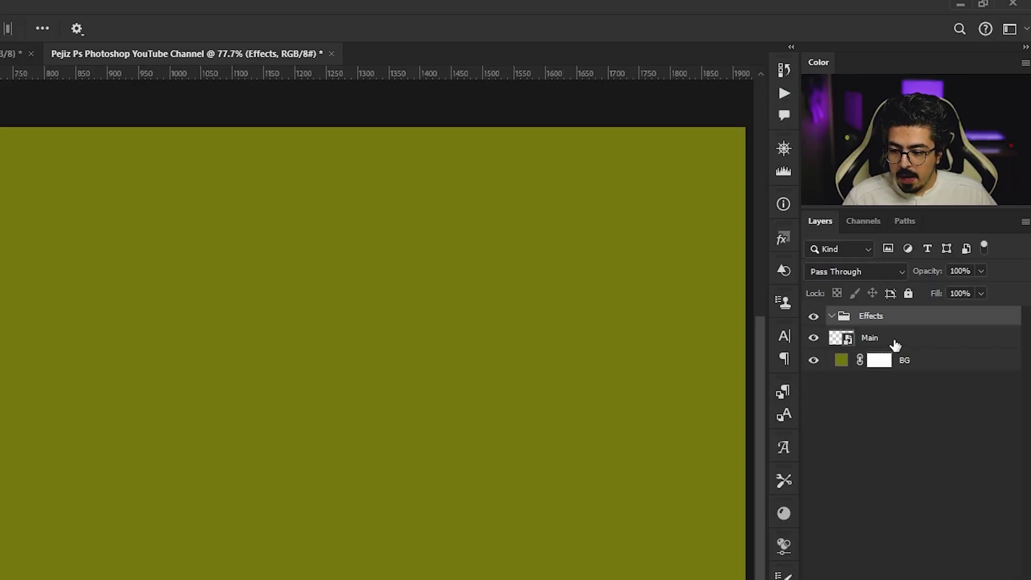
# Move the Main smart object into the Effects group above BG
pyautogui.click(935, 229)
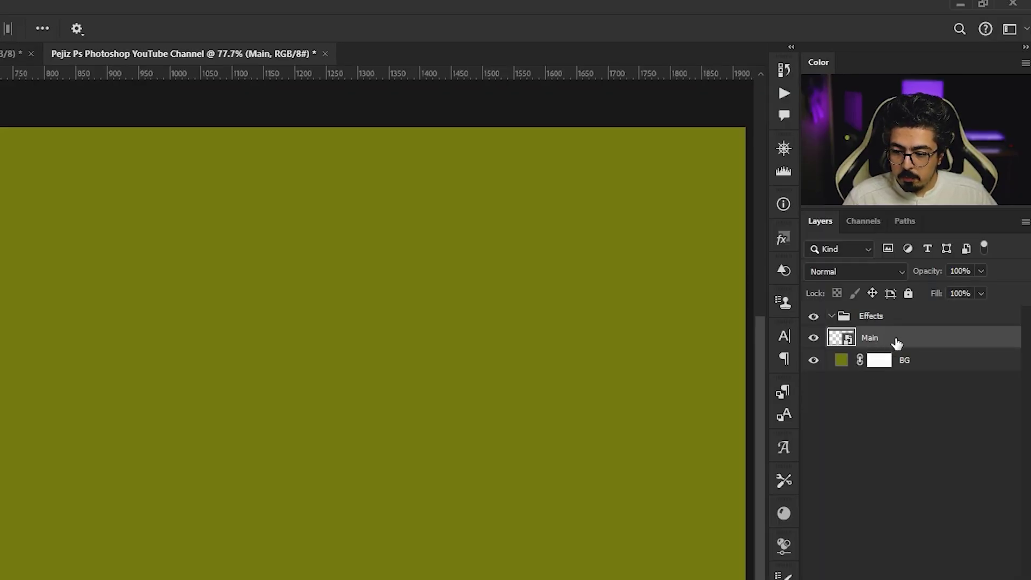
pyautogui.moveTo(890, 342); pyautogui.dragTo(902, 319)
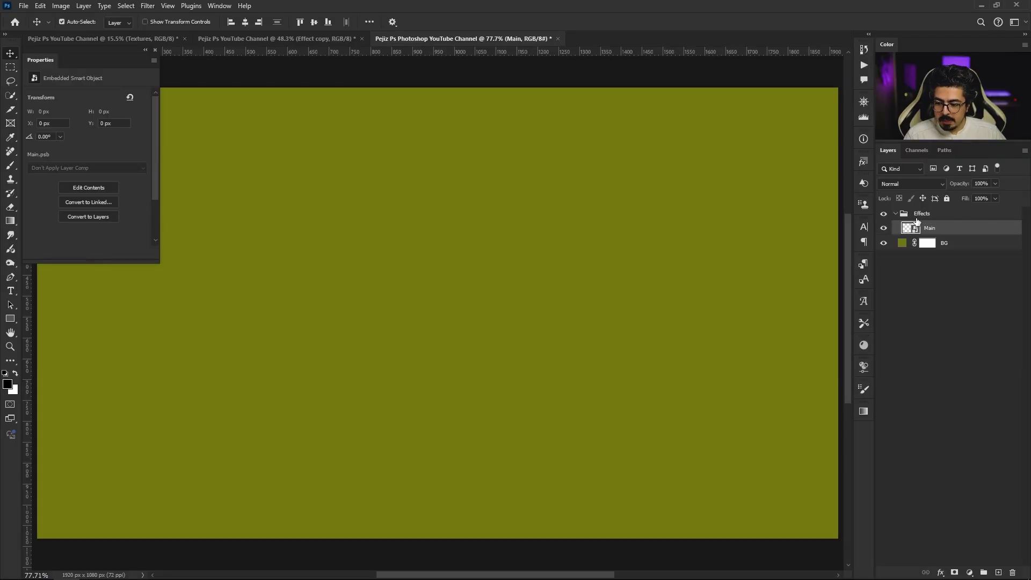
pyautogui.click(884, 214)
pyautogui.click(978, 263)
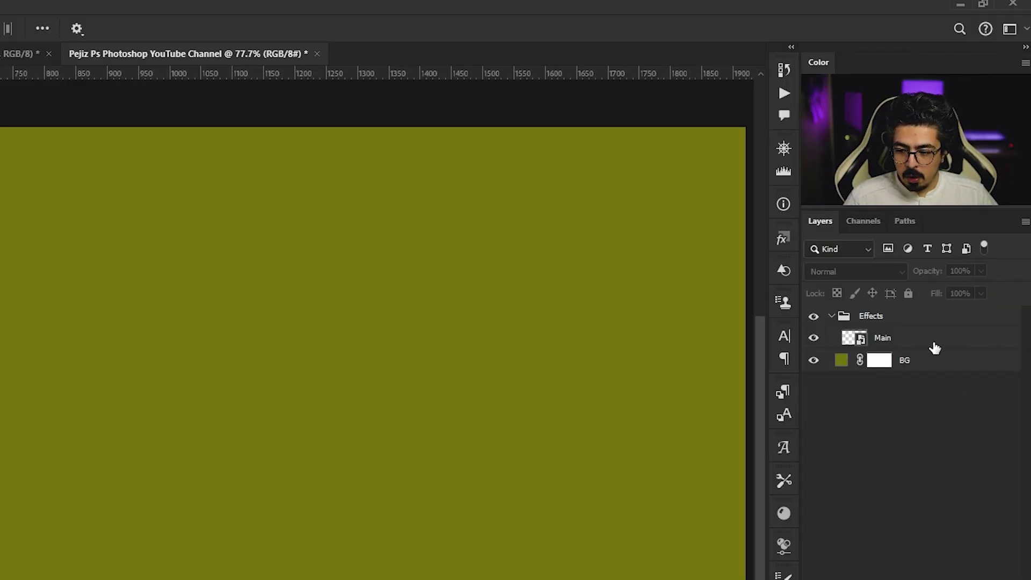
# Open the Main smart object as Main.psb and fill its layer with the white background colour
pyautogui.click(913, 340)
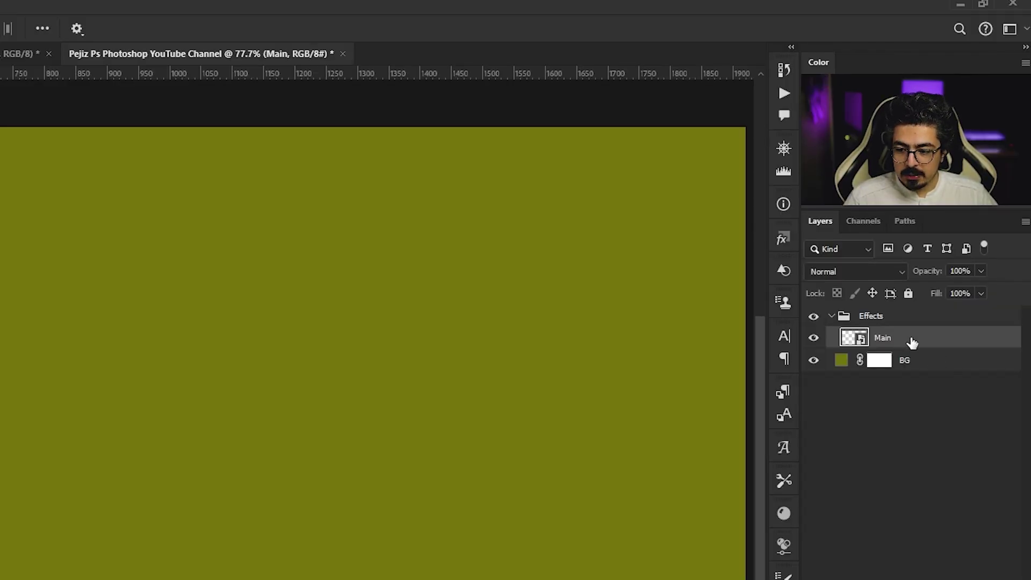
pyautogui.doubleClick(855, 339)
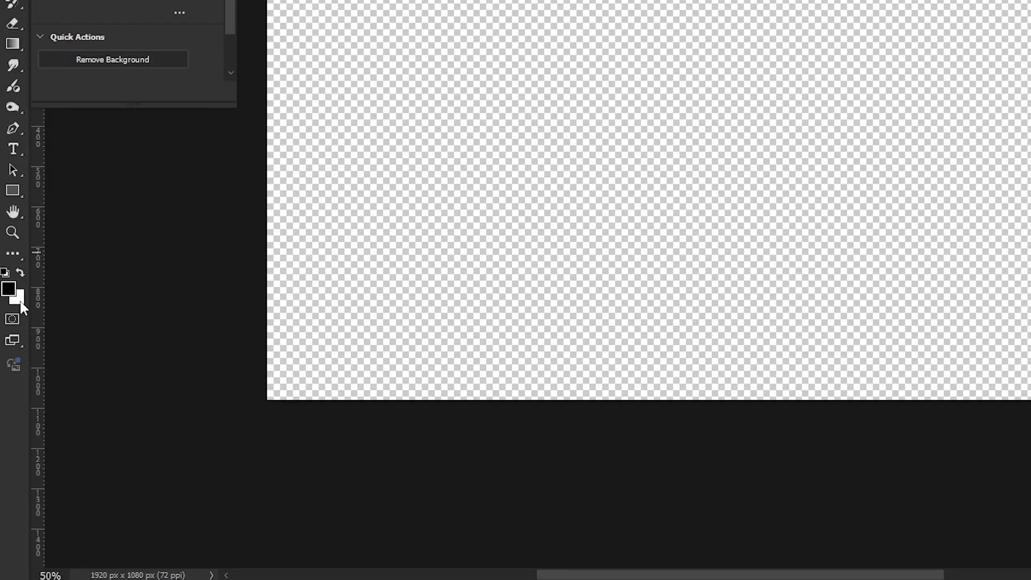
pyautogui.click(20, 302)
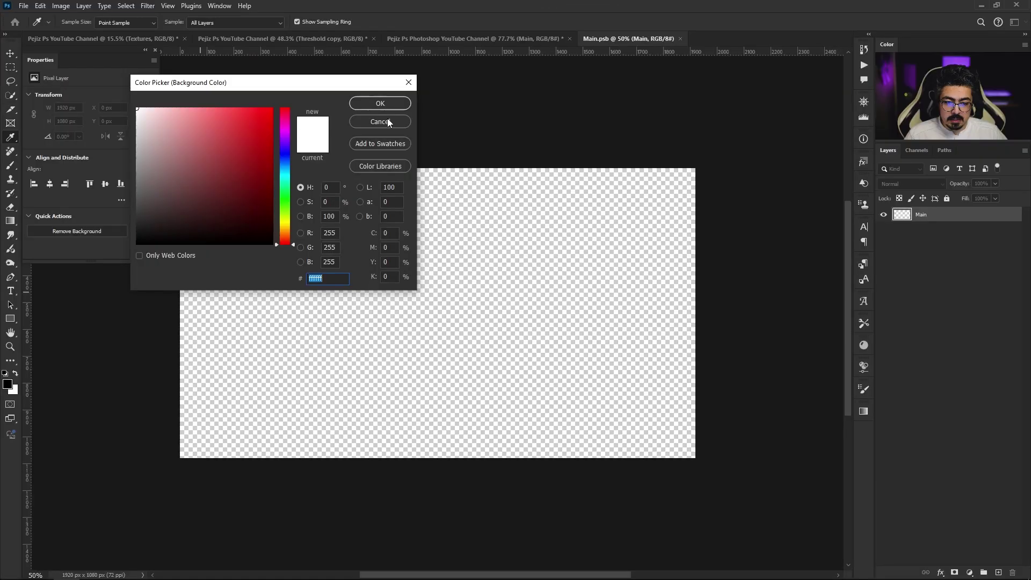
pyautogui.click(387, 118)
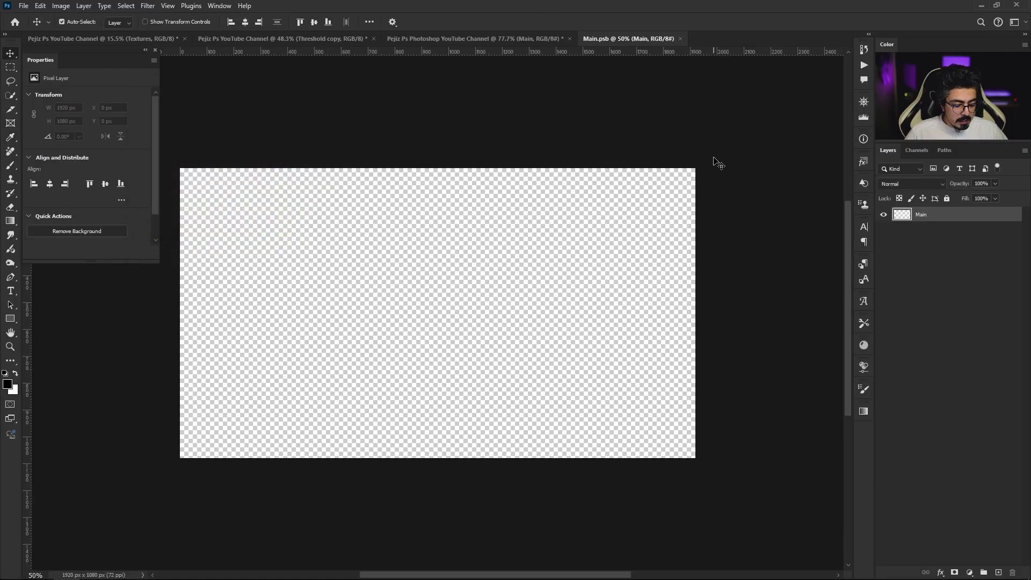
pyautogui.press('ctrl')
pyautogui.hotkey('ctrl', 'BackSpace')
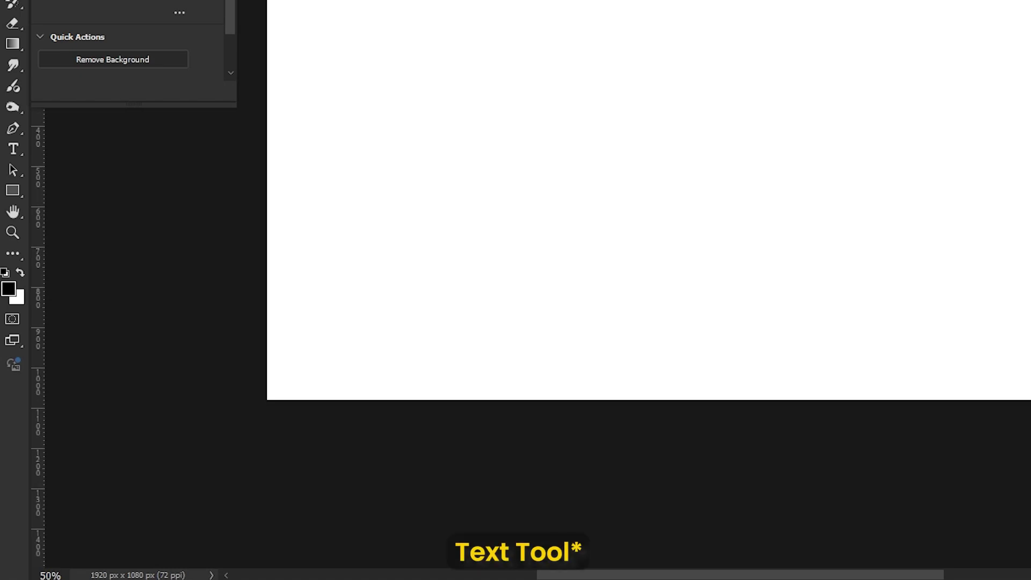
# Add a black 'Lorem Ipsum' horizontal text layer in Main.psb, save, and return to the thumbnail document
pyautogui.press('t')
pyautogui.rightClick(15, 149)
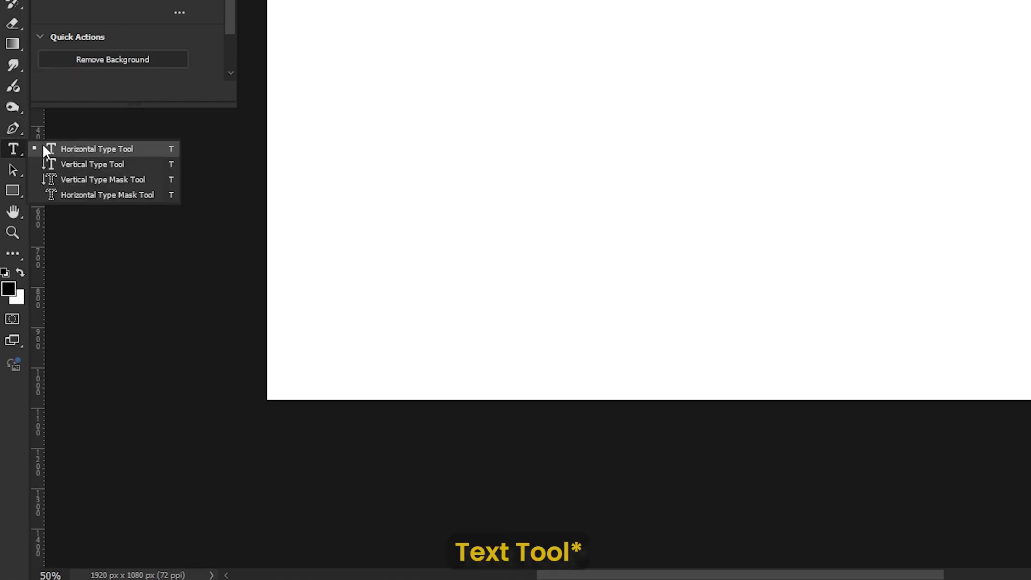
pyautogui.click(54, 148)
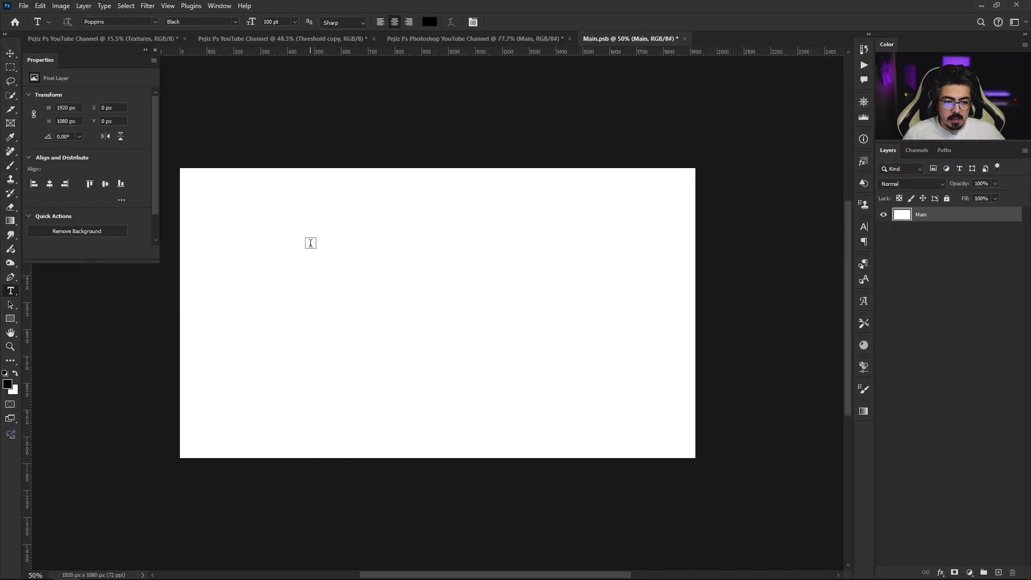
pyautogui.click(311, 244)
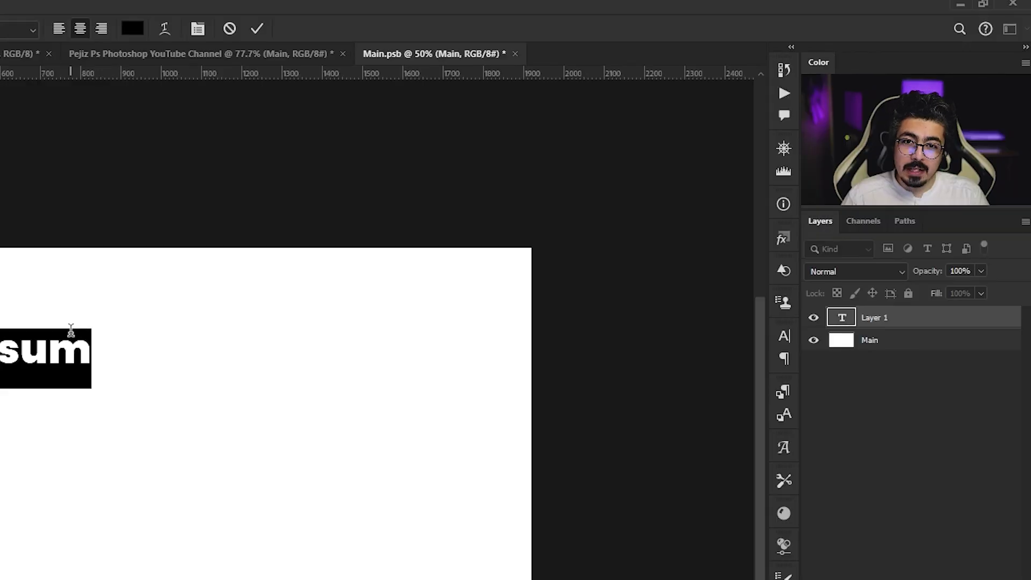
pyautogui.hotkey('ctrl', 's')
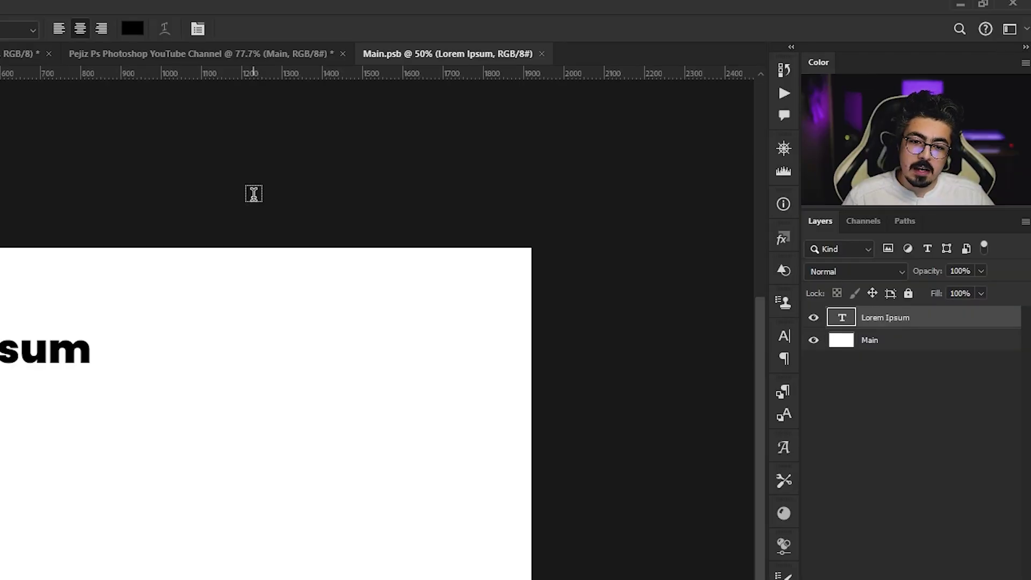
pyautogui.press('v')
pyautogui.click(230, 55)
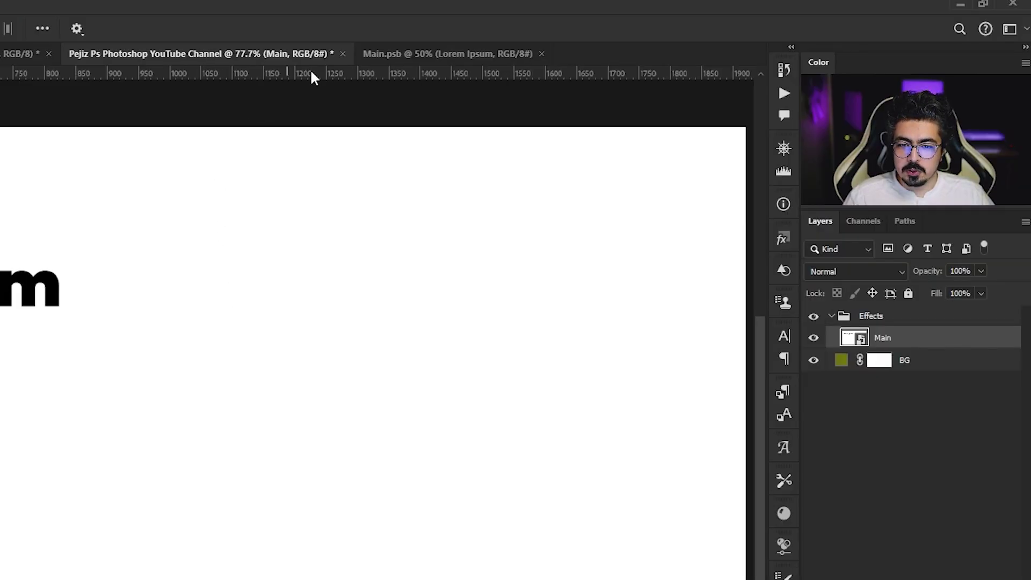
# In Main.psb, delete the Lorem Ipsum layer, place the bforethymn image and save
pyautogui.click(611, 39)
pyautogui.moveTo(948, 215); pyautogui.dragTo(1012, 572)
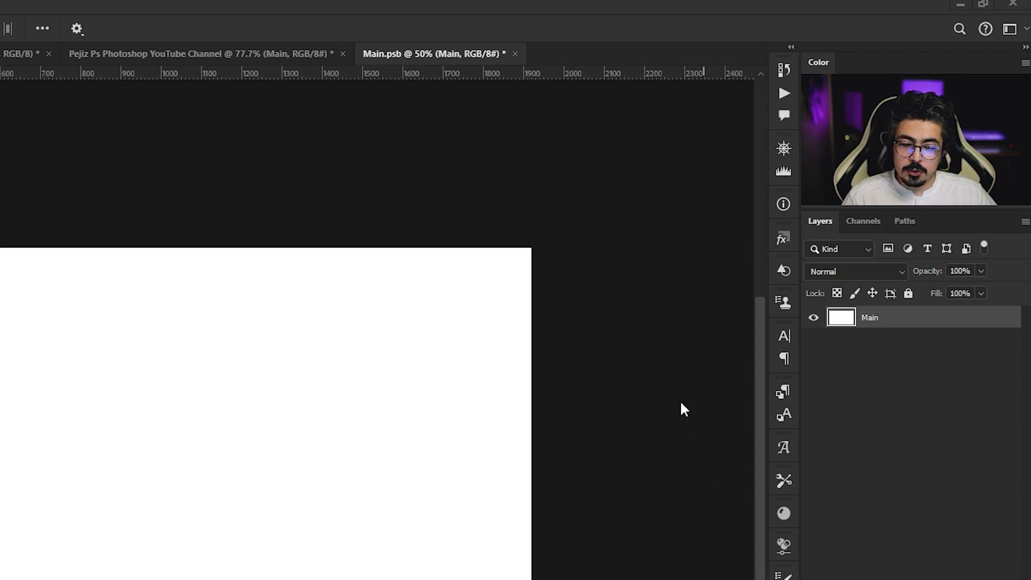
pyautogui.hotkey('alt', 'Tab')
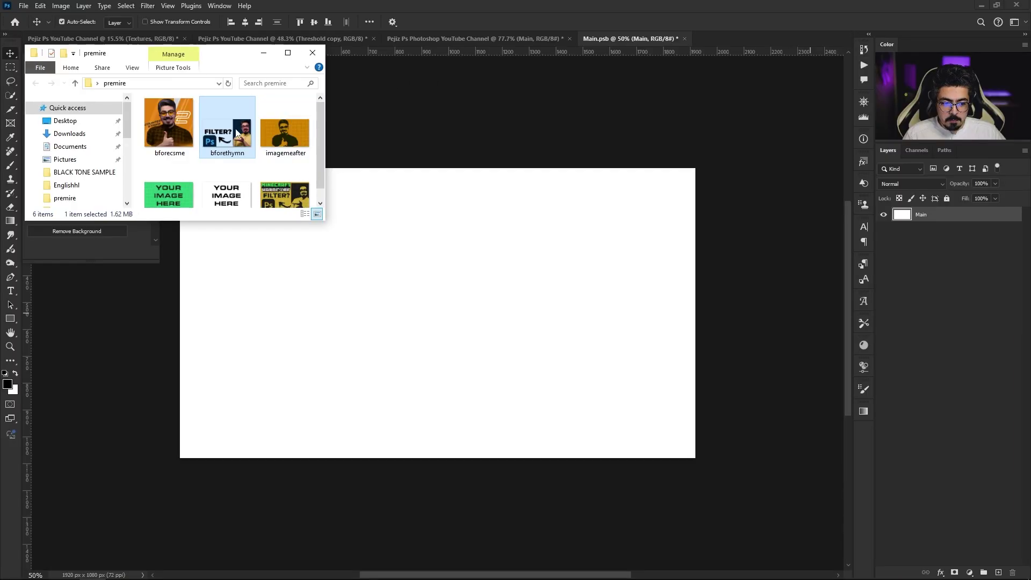
pyautogui.moveTo(236, 132); pyautogui.dragTo(456, 301)
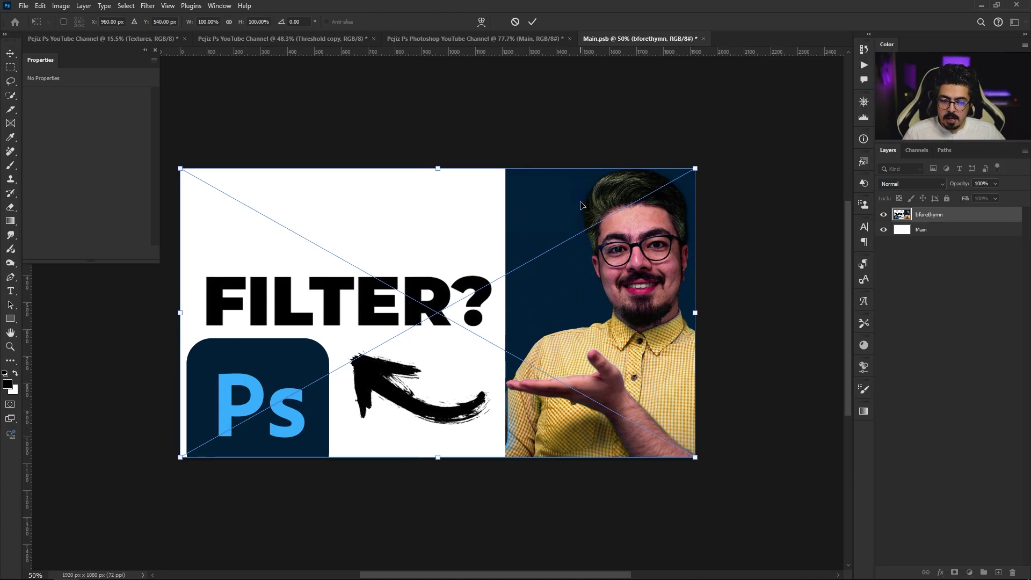
pyautogui.click(534, 22)
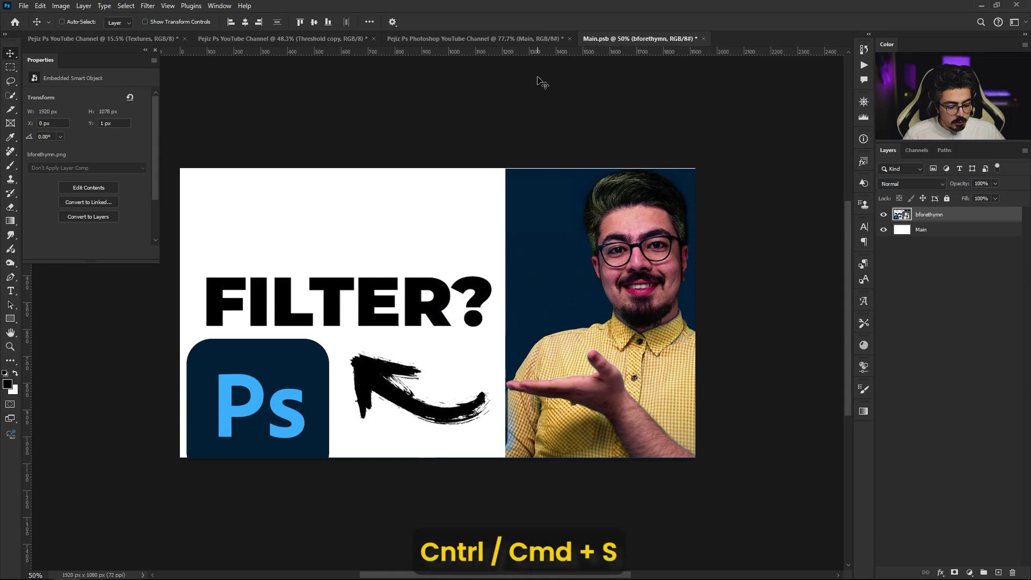
pyautogui.hotkey('ctrl', 's')
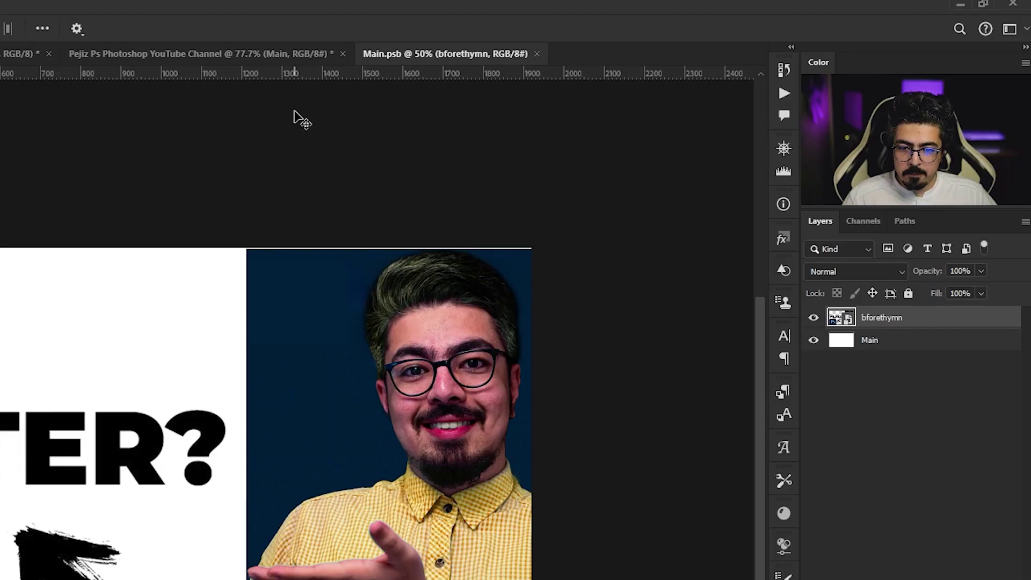
# Close Main.psb and apply a Black & White adjustment to the Main smart object
pyautogui.click(536, 54)
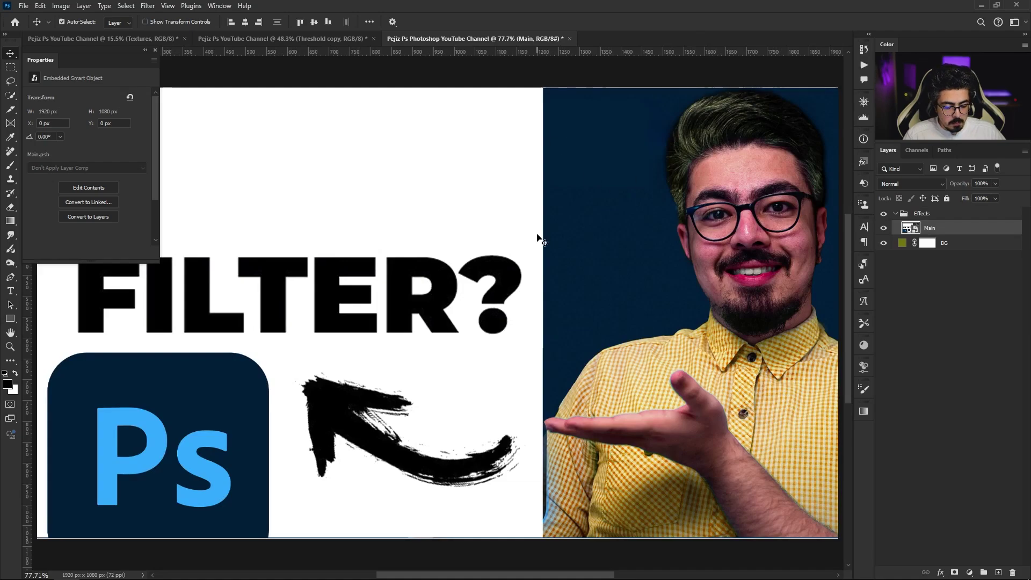
pyautogui.scroll(-3, 537, 235)
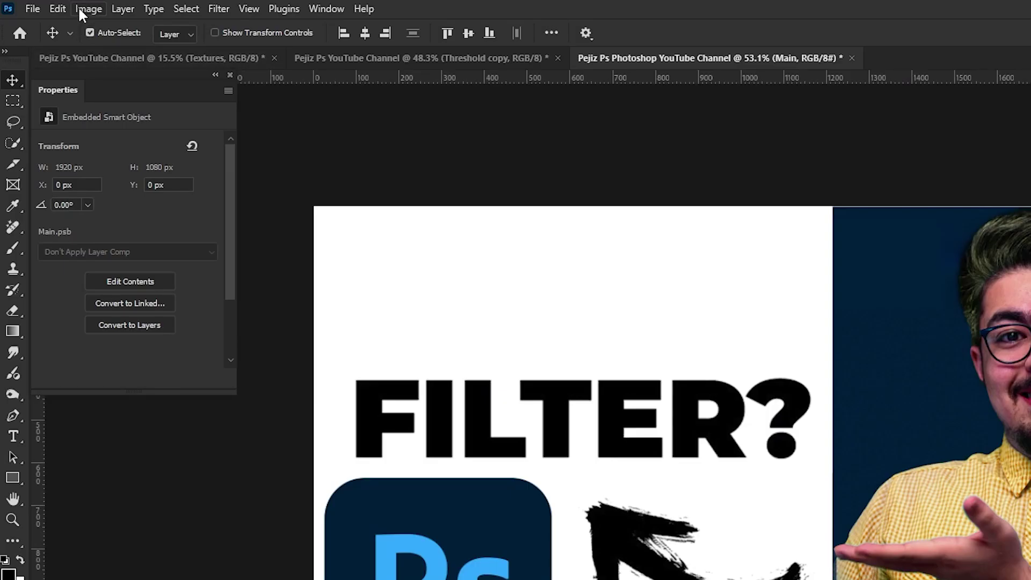
pyautogui.click(86, 9)
pyautogui.moveTo(196, 53)
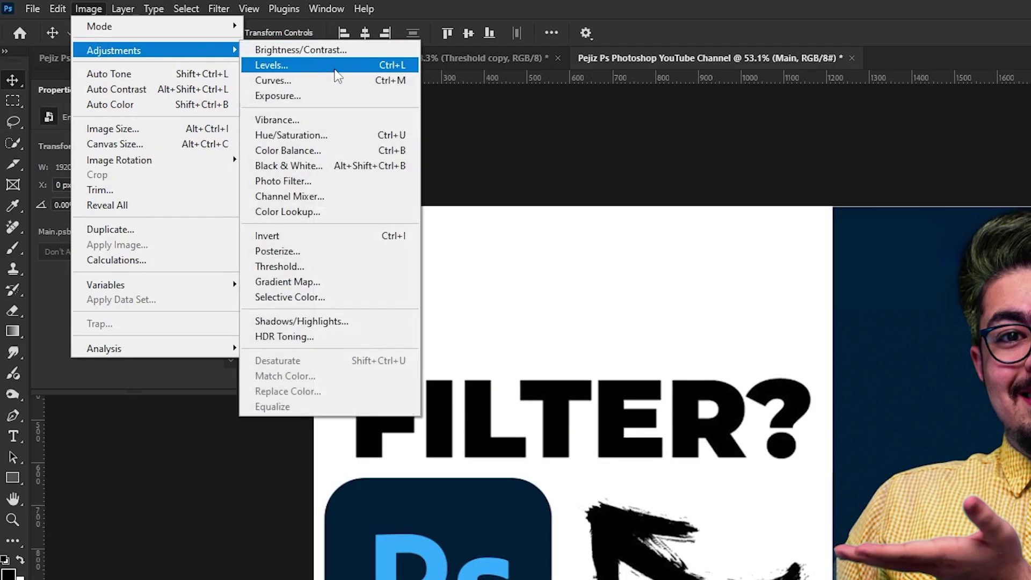
pyautogui.click(331, 167)
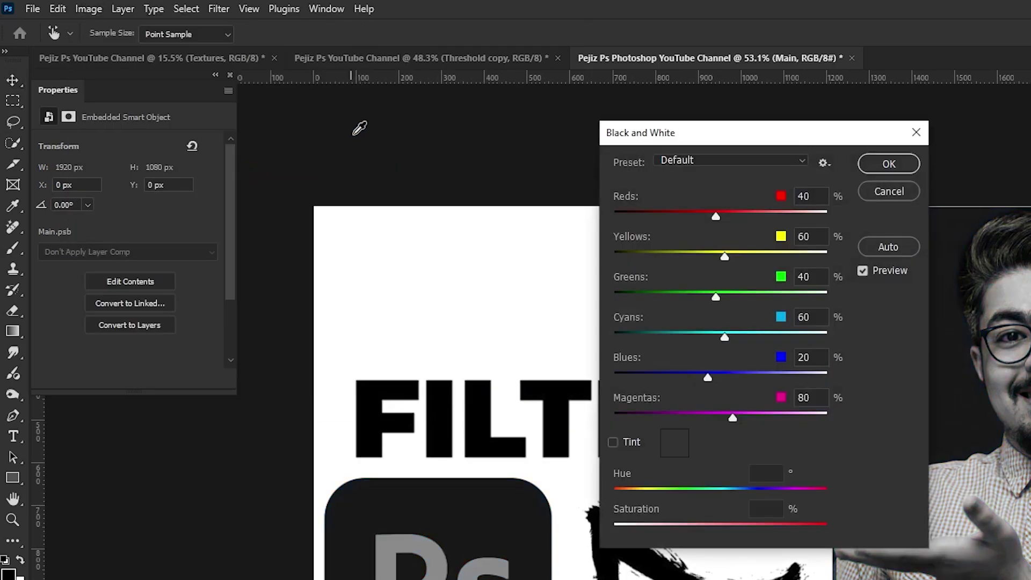
pyautogui.click(901, 170)
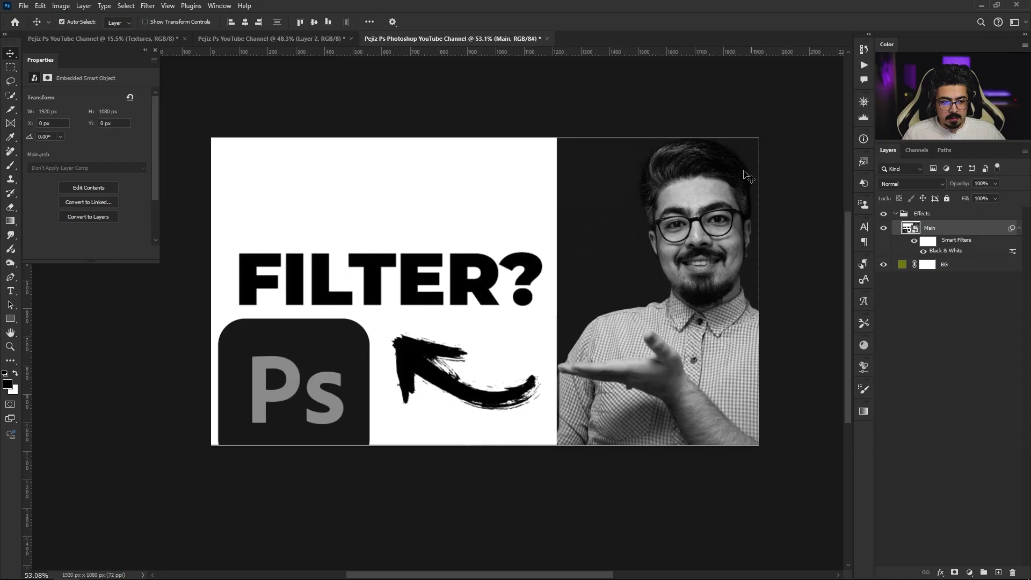
# Open Surface Blur on Main with radius 100 pixels and threshold 20 levels
pyautogui.click(147, 5)
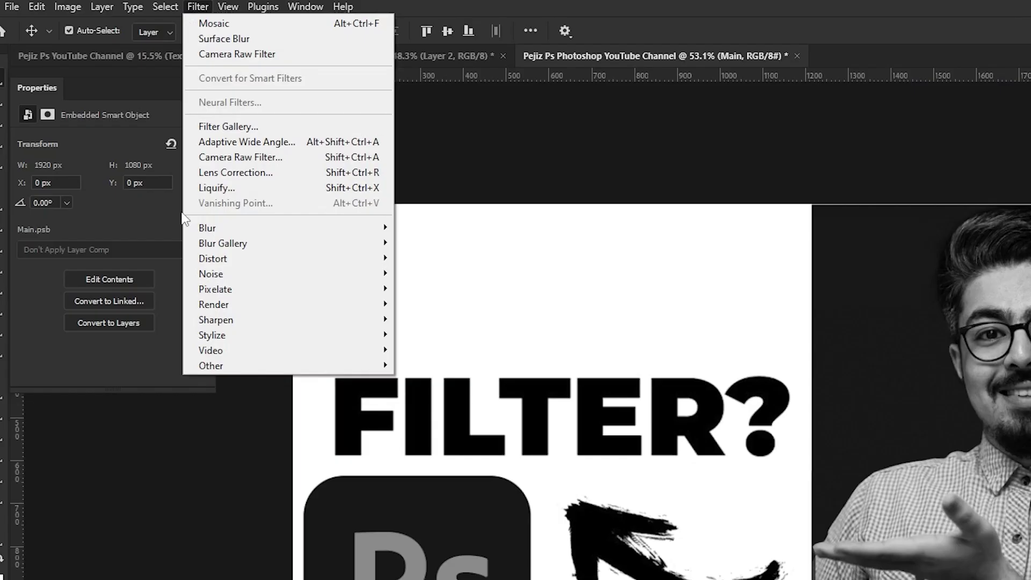
pyautogui.moveTo(242, 155)
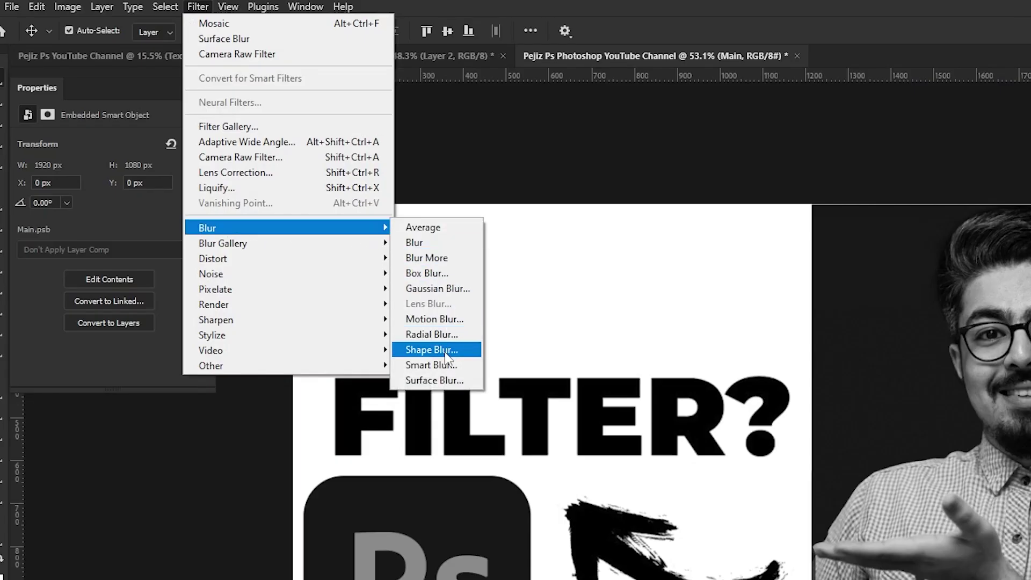
pyautogui.click(435, 380)
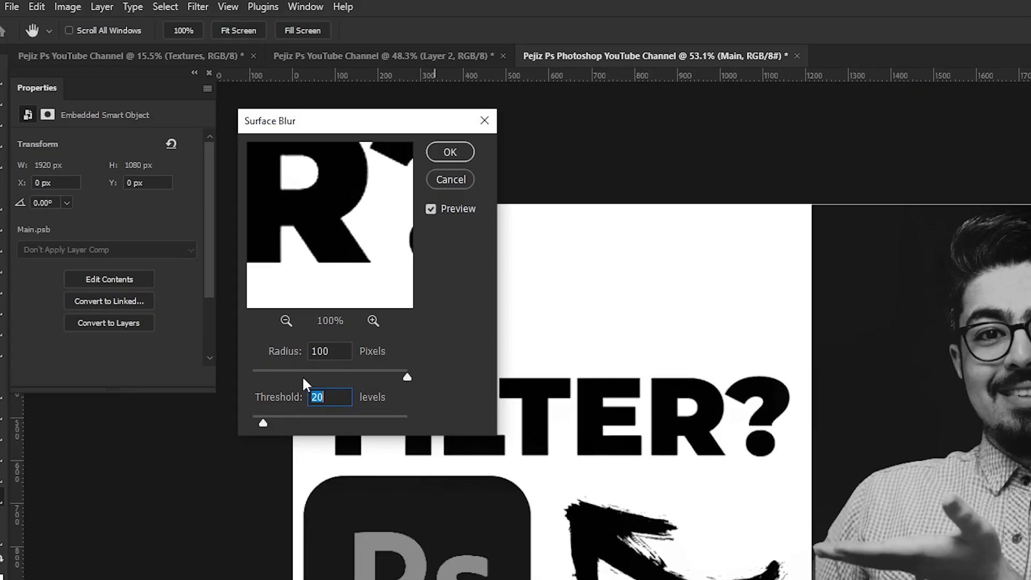
# Apply the Surface Blur, then add a Mosaic filter with cell size 13 square
pyautogui.click(457, 153)
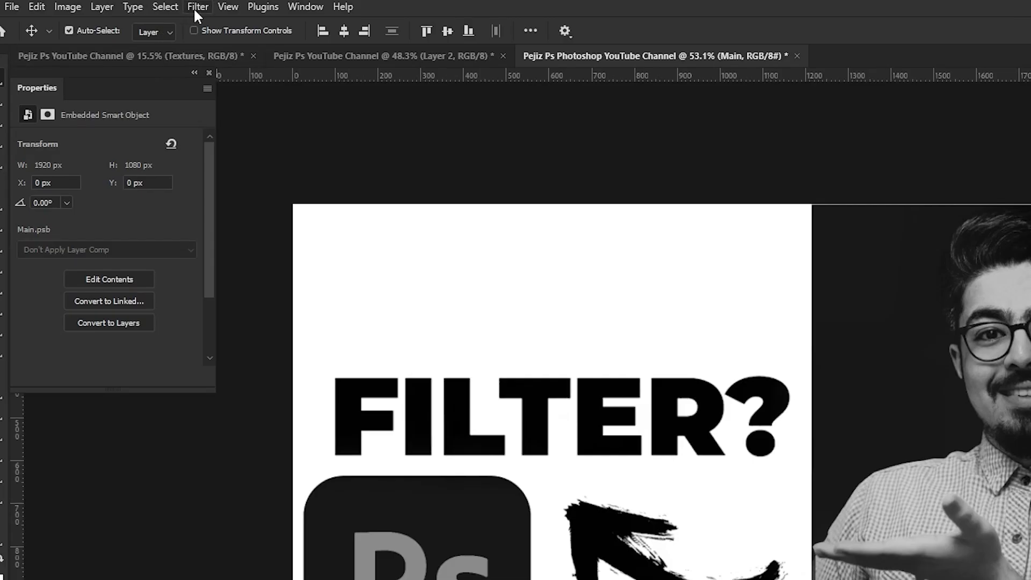
pyautogui.click(197, 7)
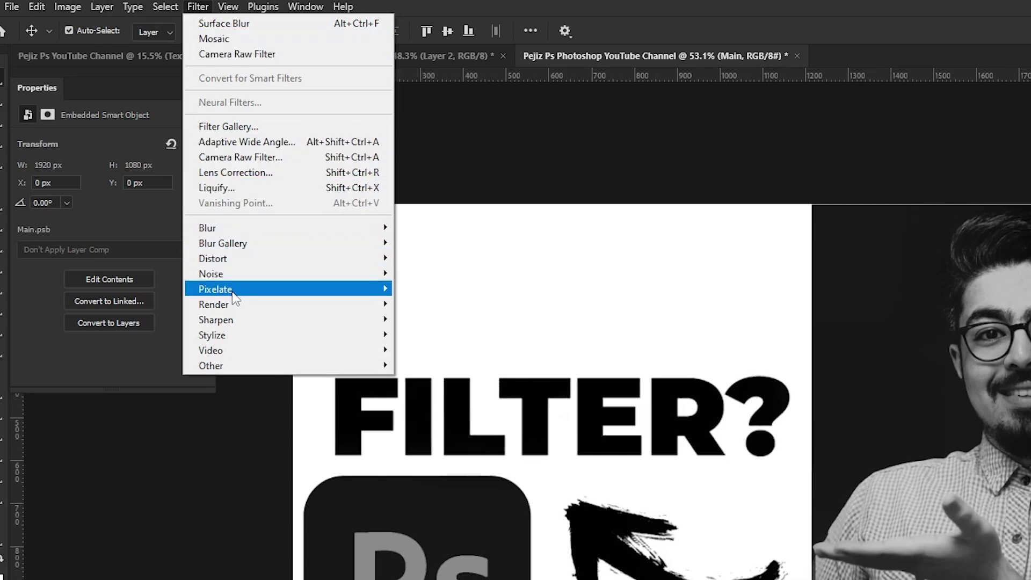
pyautogui.moveTo(234, 299)
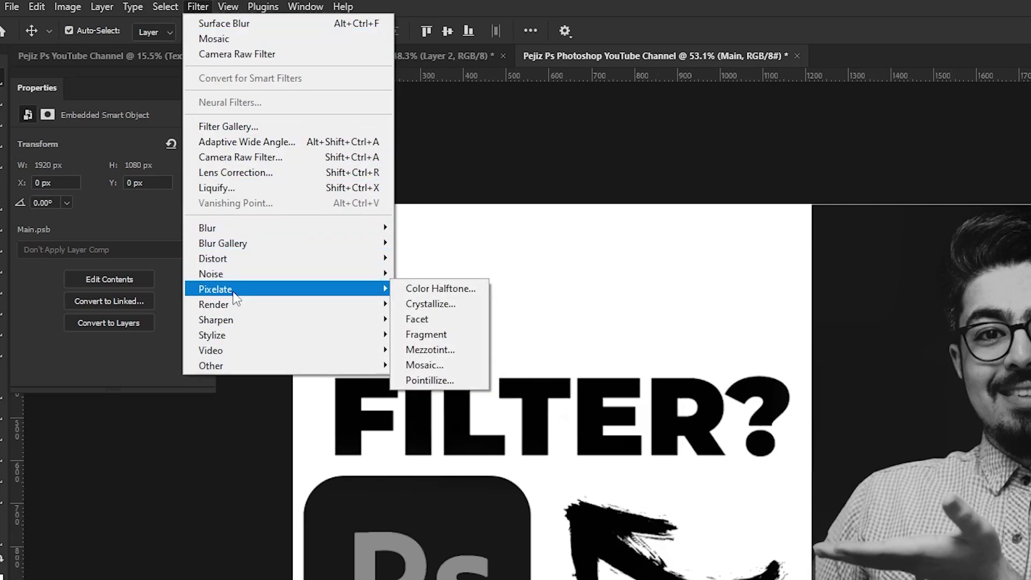
pyautogui.click(425, 365)
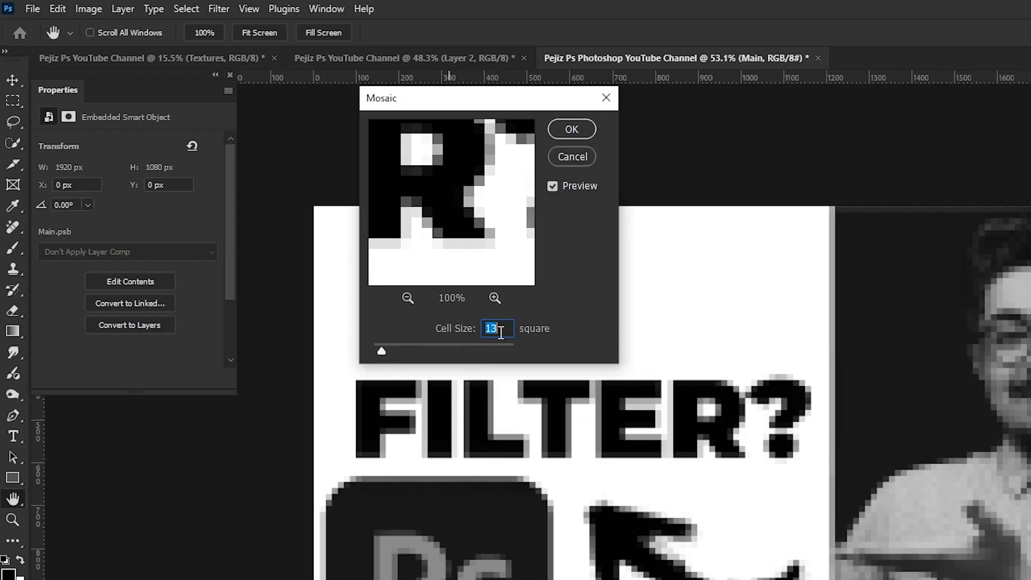
pyautogui.click(575, 130)
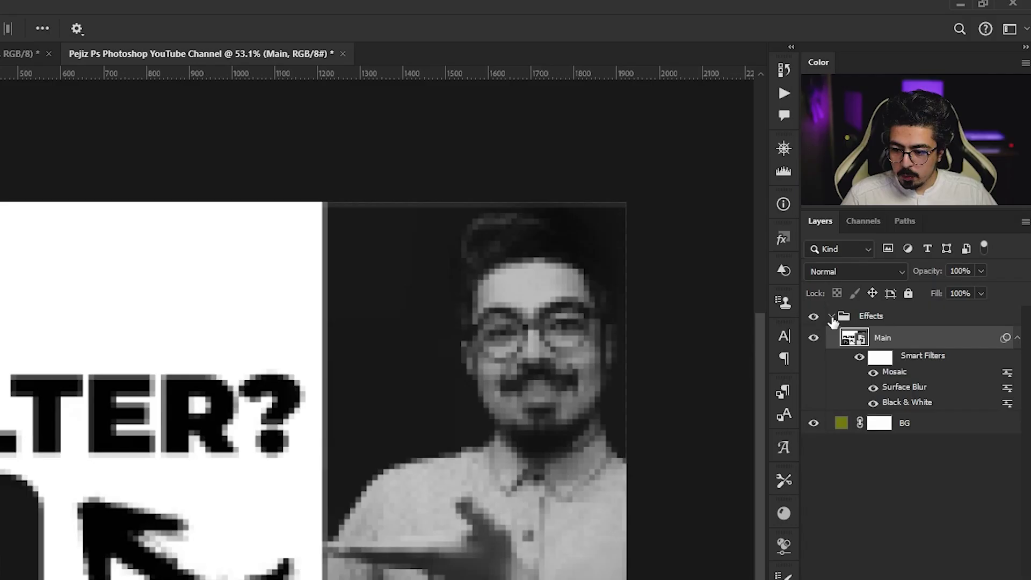
# Add a Threshold adjustment at level 100 above the Effects group and clip it to that group
pyautogui.click(895, 214)
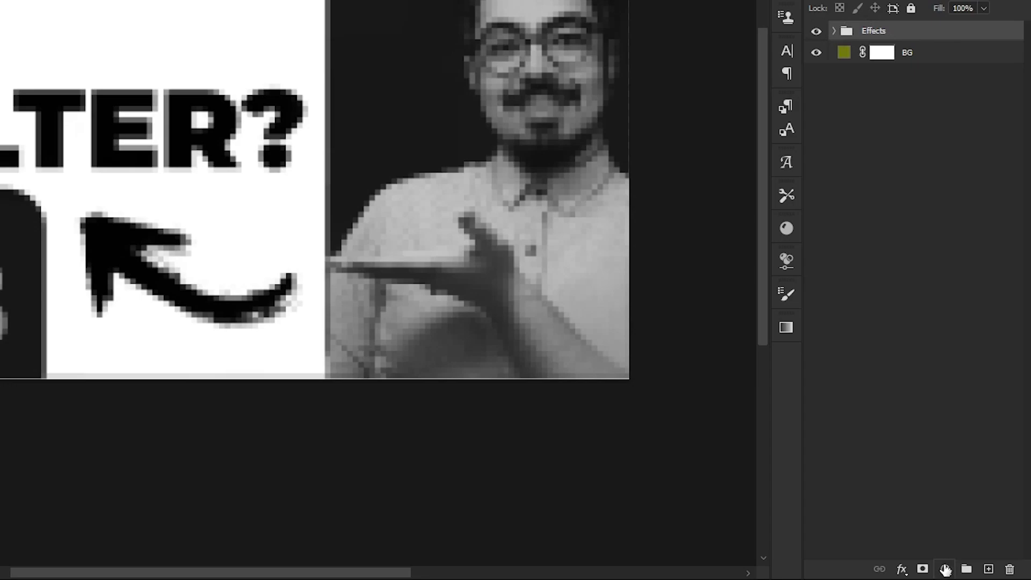
pyautogui.click(945, 569)
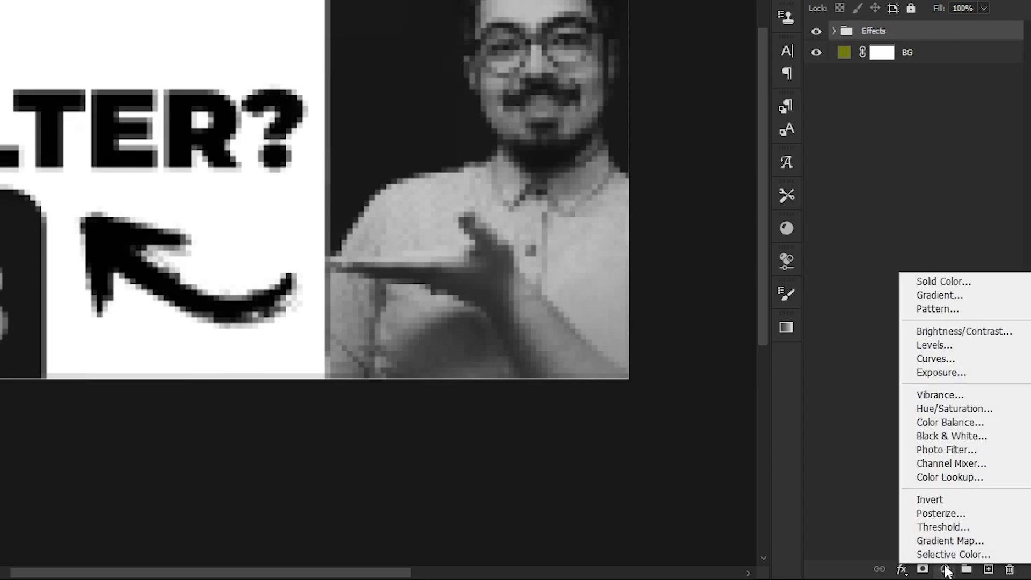
pyautogui.click(930, 527)
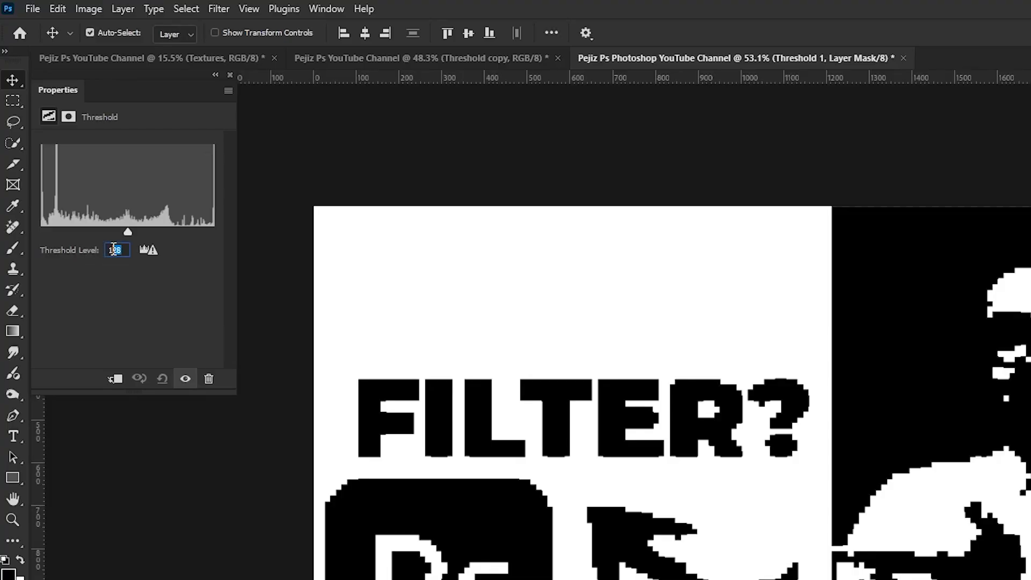
pyautogui.write('100')
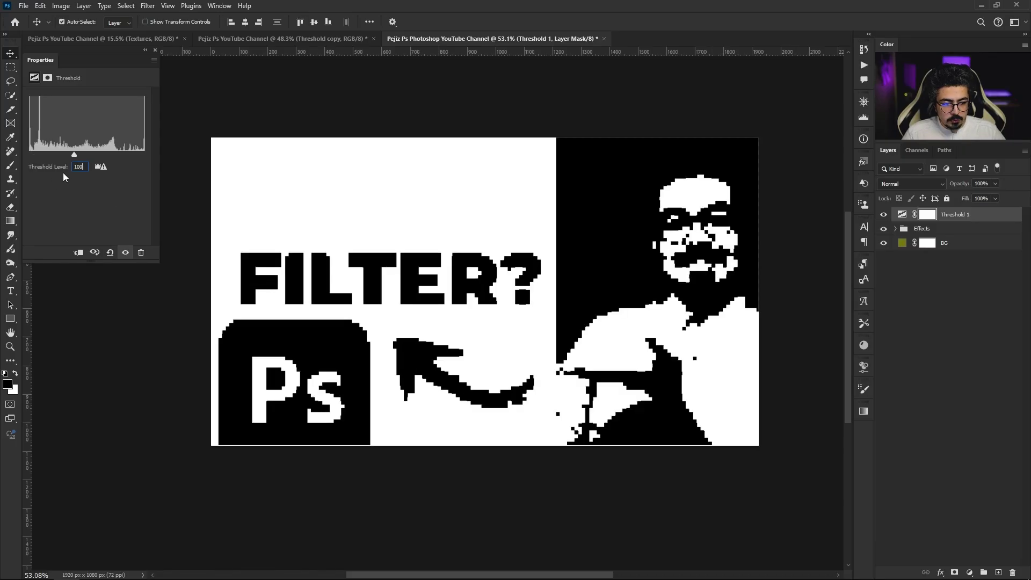
pyautogui.press('Return')
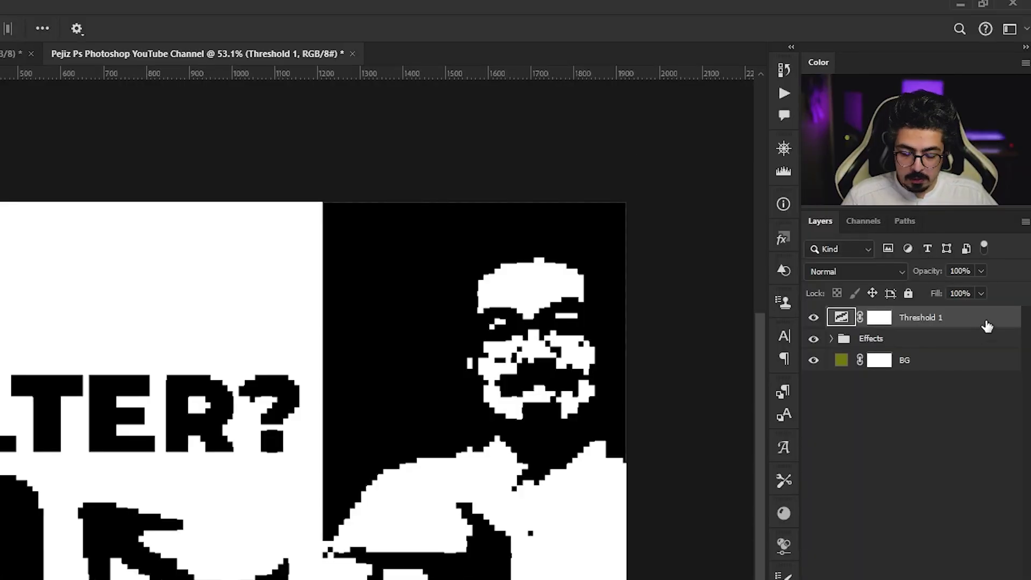
pyautogui.moveTo(986, 325); pyautogui.dragTo(976, 326)
pyautogui.keyDown('alt'); pyautogui.click(976, 326); pyautogui.keyUp('alt')
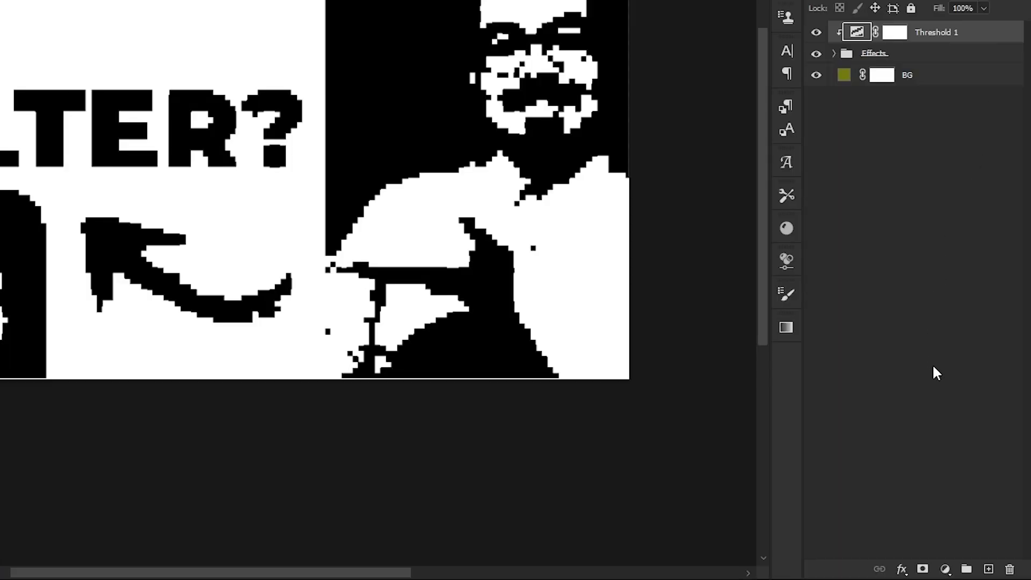
# Add a Levels adjustment above Threshold 1 with output black set to 50
pyautogui.click(946, 571)
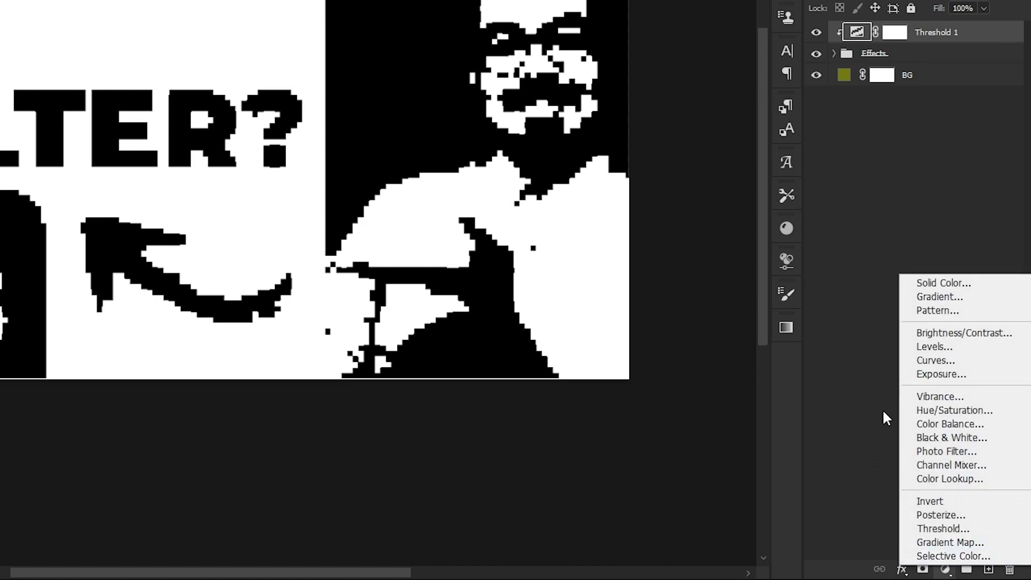
pyautogui.click(936, 348)
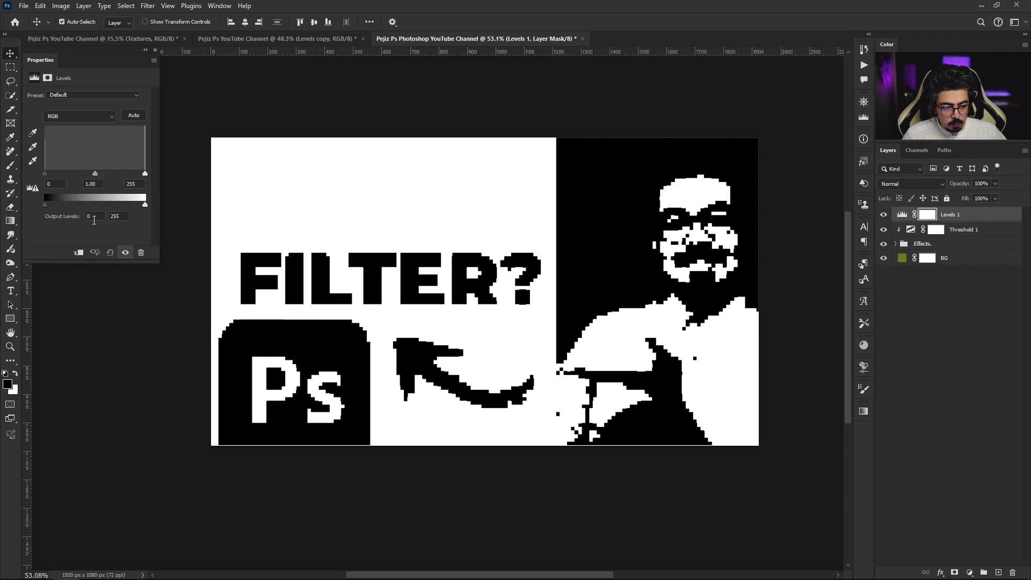
pyautogui.write('50')
pyautogui.press('Return')
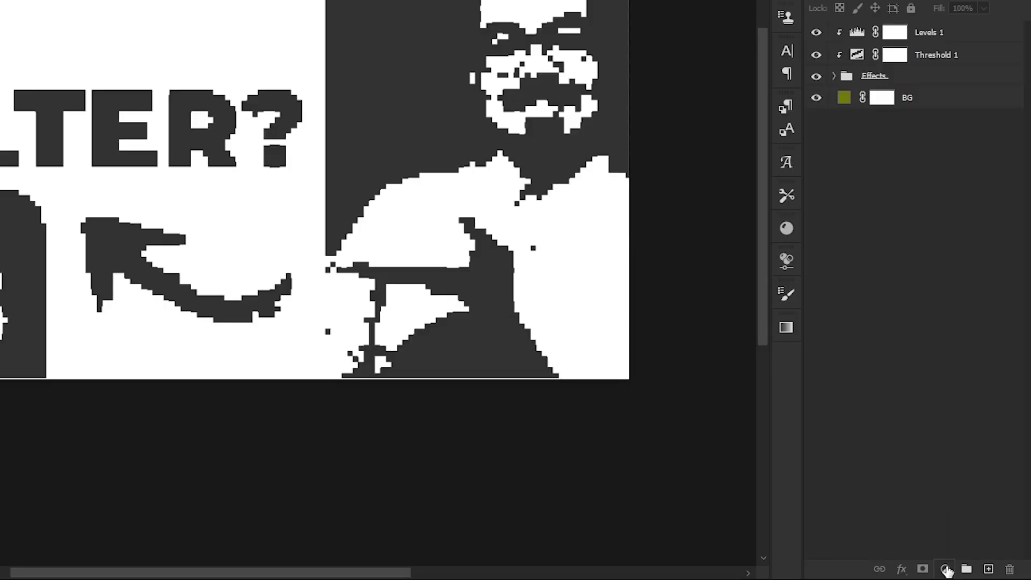
# Add a Brightness/Contrast adjustment on top and set the Effects group's blend mode to Darken
pyautogui.click(945, 569)
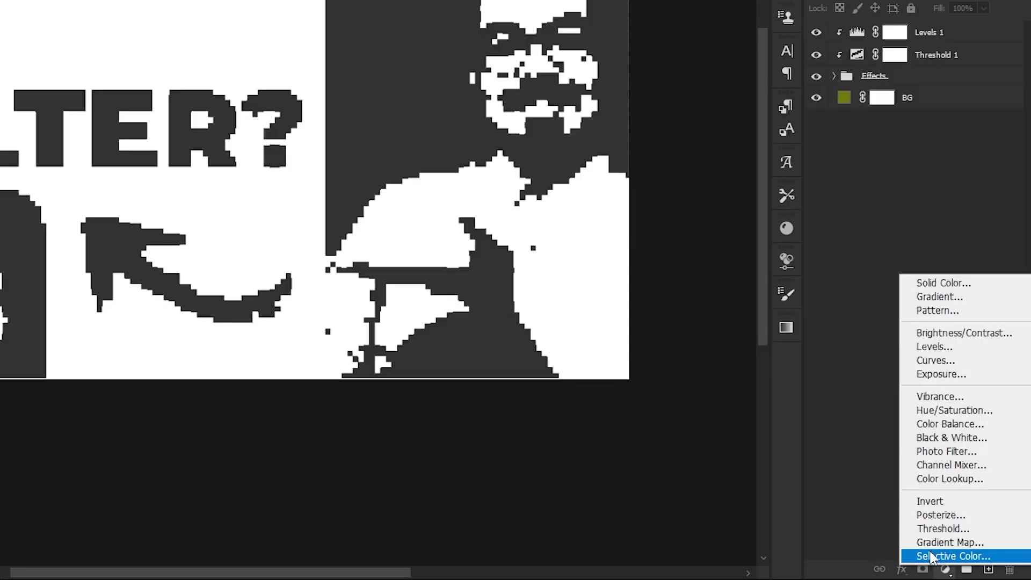
pyautogui.click(973, 334)
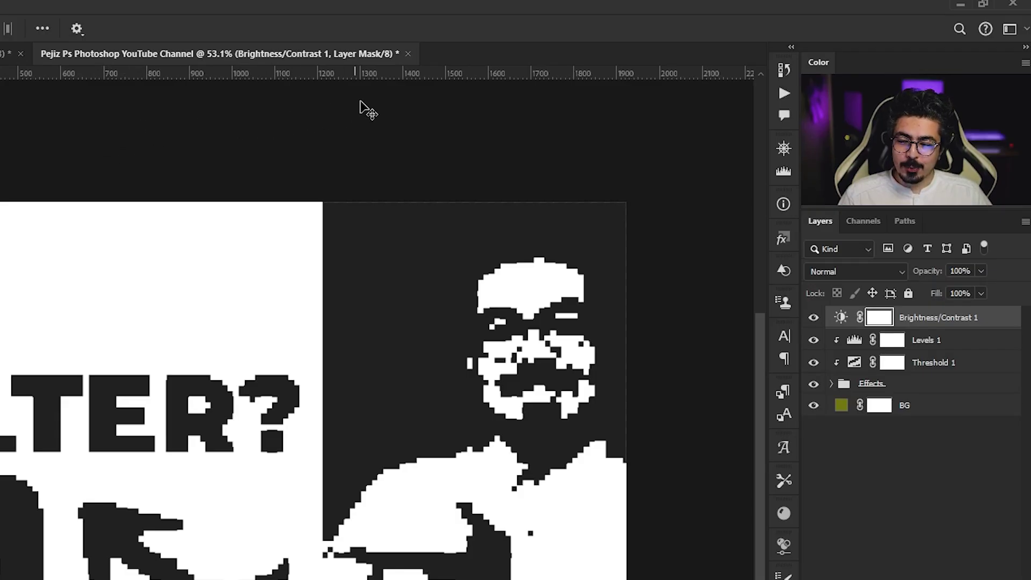
pyautogui.click(901, 385)
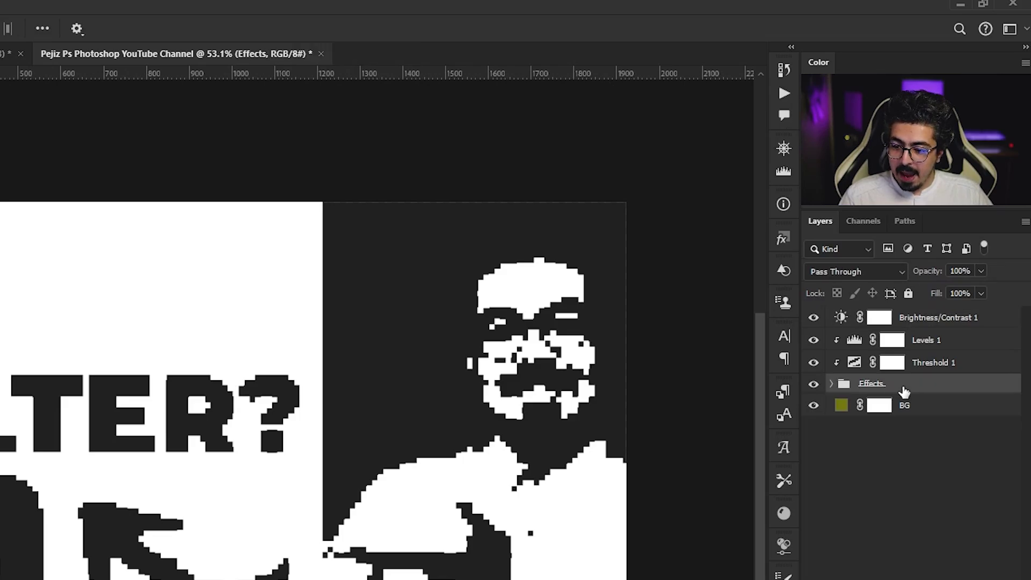
pyautogui.click(827, 272)
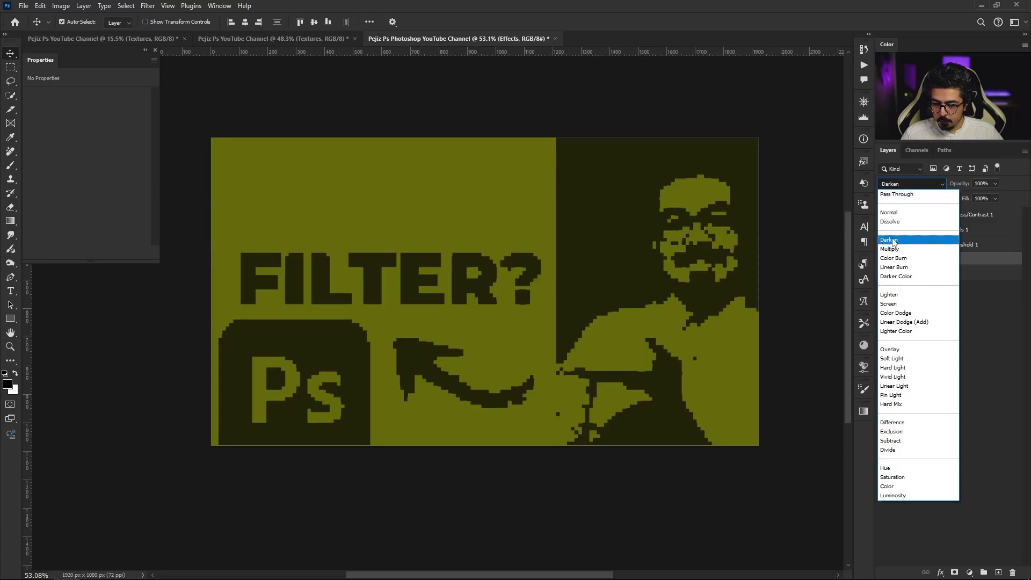
pyautogui.click(895, 242)
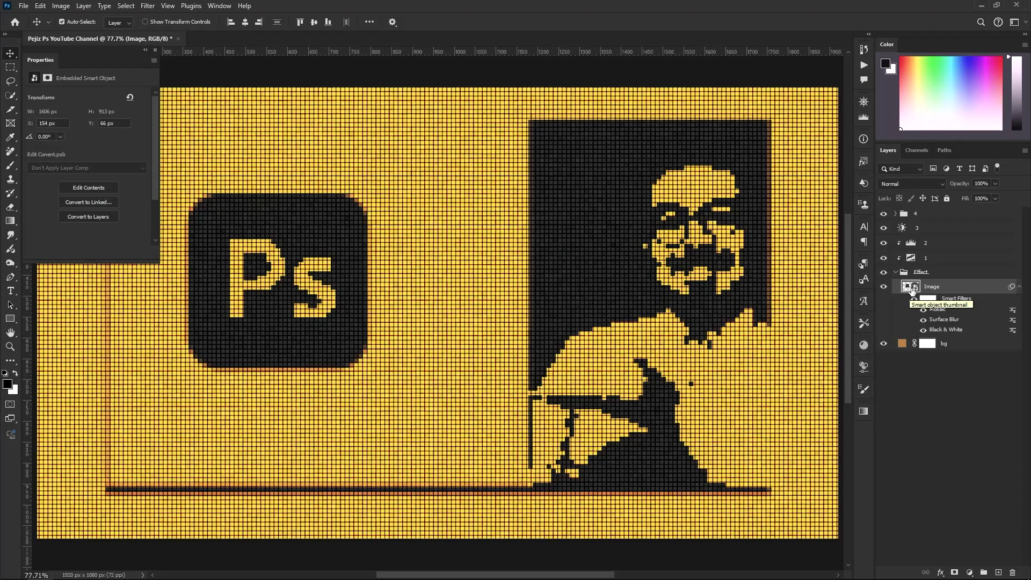
# In the Image smart object, hide the portrait and Ps logo, then paint a black spiral on a new layer
pyautogui.doubleClick(856, 427)
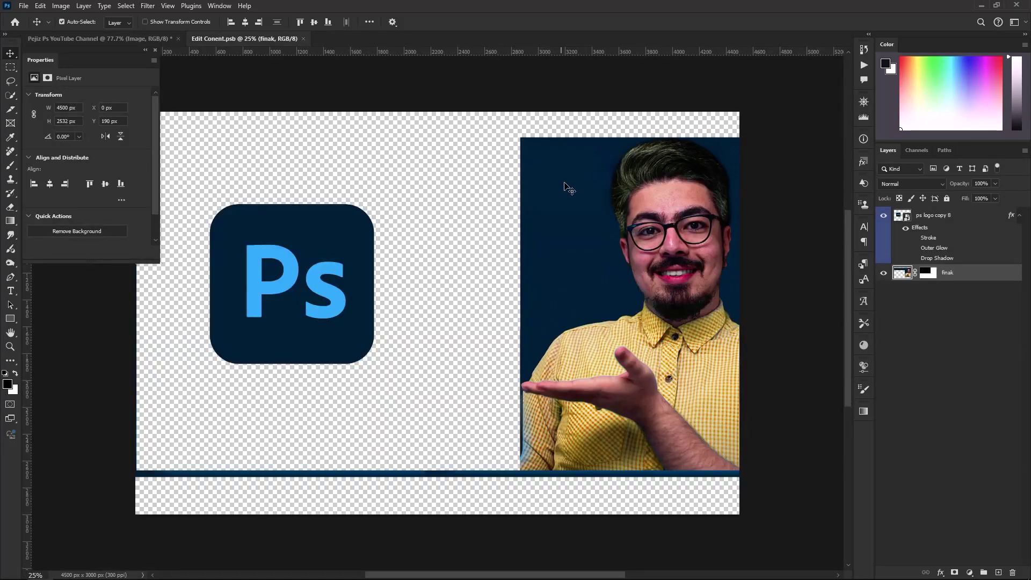
pyautogui.click(884, 274)
pyautogui.click(884, 216)
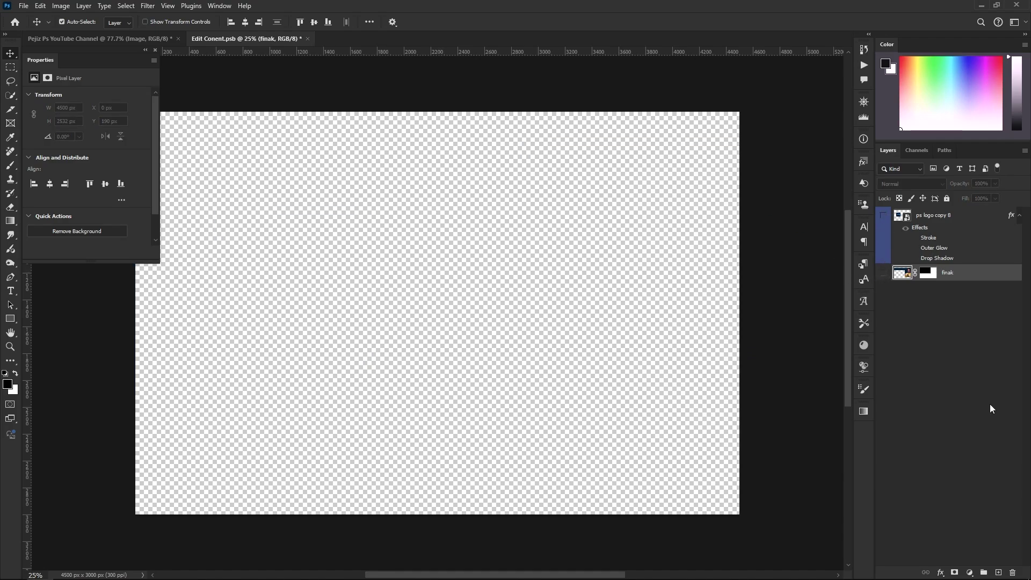
pyautogui.click(998, 573)
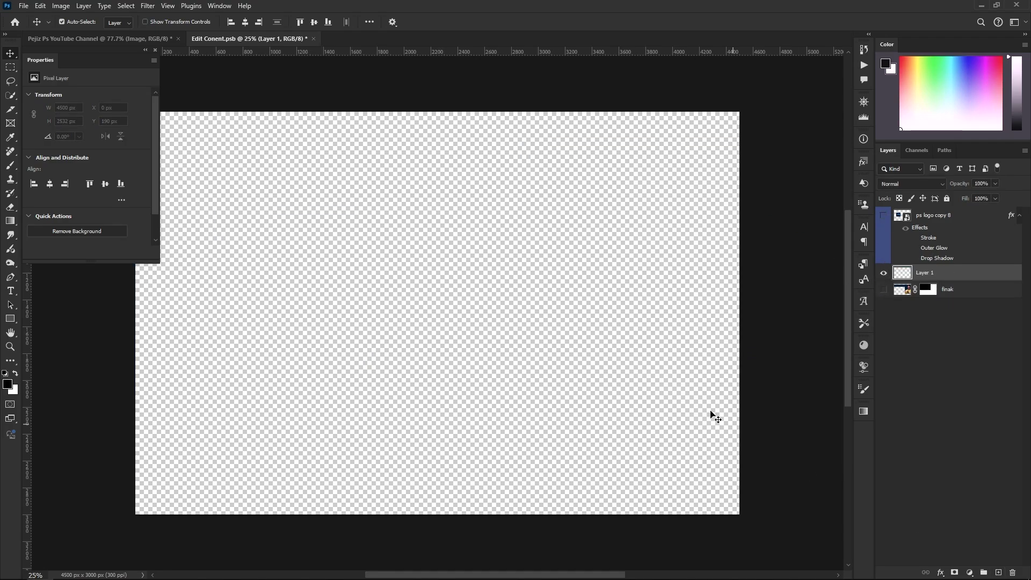
pyautogui.press('b')
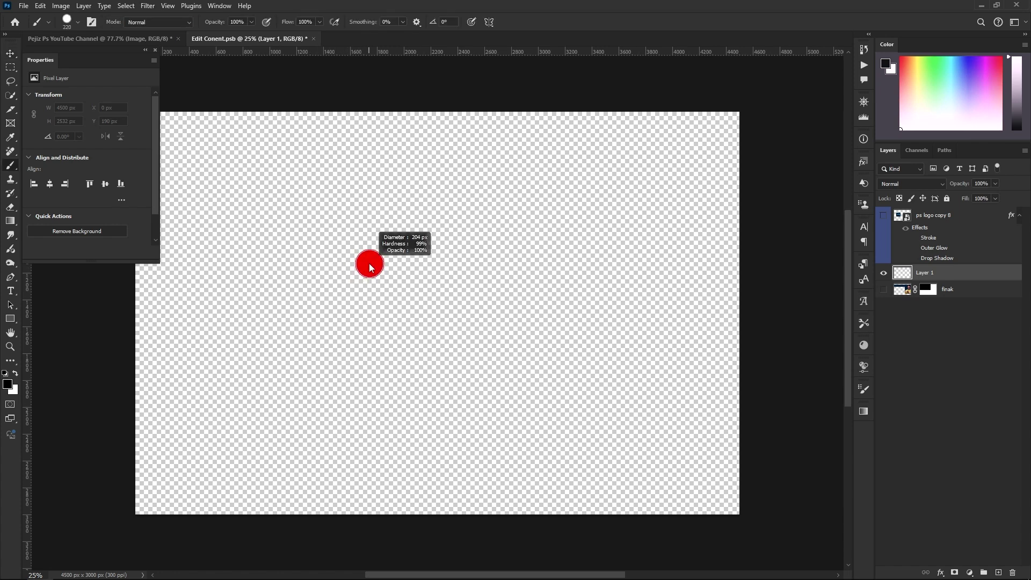
pyautogui.moveTo(325, 290)
pyautogui.mouseDown()
pyautogui.moveTo(441, 248)
pyautogui.moveTo(553, 428)
pyautogui.moveTo(260, 304)
pyautogui.moveTo(442, 152)
pyautogui.moveTo(607, 211)
pyautogui.mouseUp()
pyautogui.press('v')
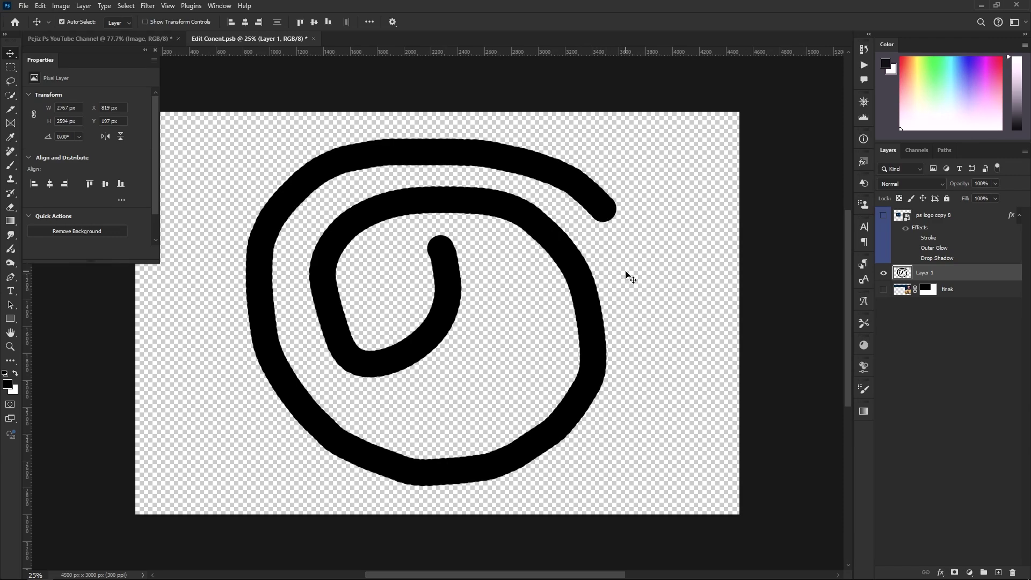
# Save the smart object contents and close them to return to the thumbnail
pyautogui.hotkey('ctrl', 's')
pyautogui.click(310, 39)
pyautogui.scroll(-3, 608, 268)
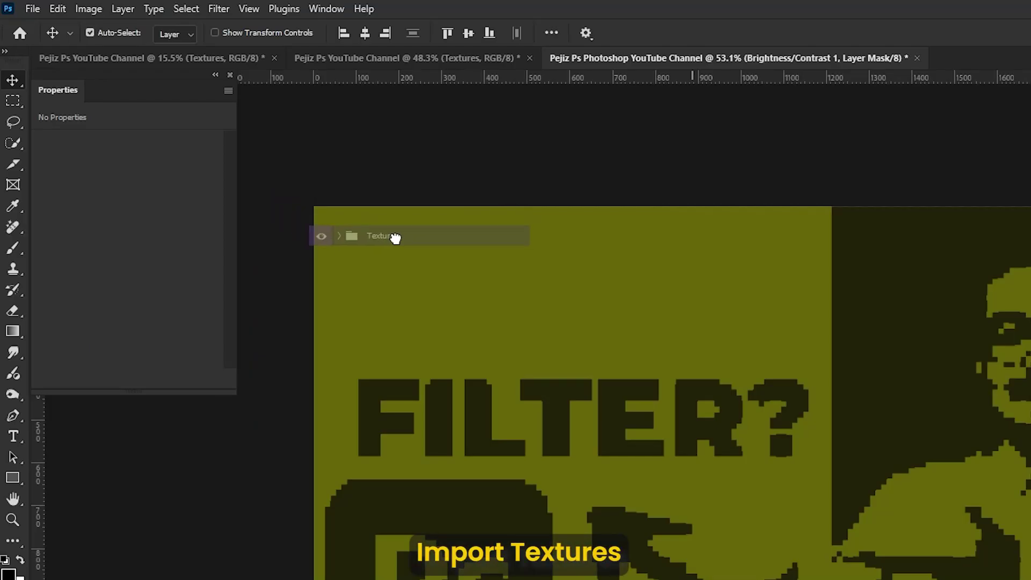
# Drag the Textures group into the thumbnail document and expand it
pyautogui.moveTo(264, 157); pyautogui.dragTo(328, 175)
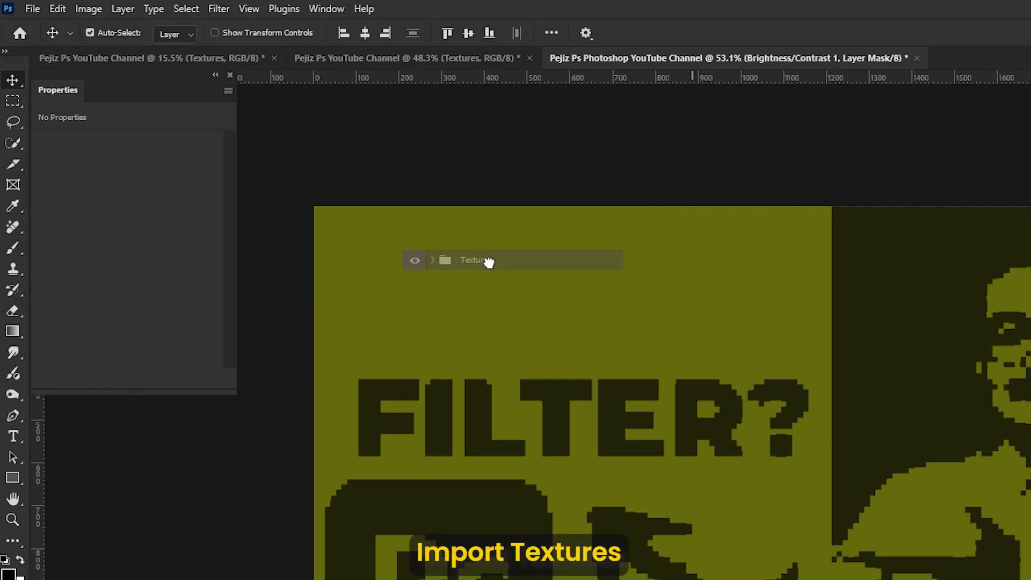
pyautogui.moveTo(489, 262); pyautogui.dragTo(490, 267)
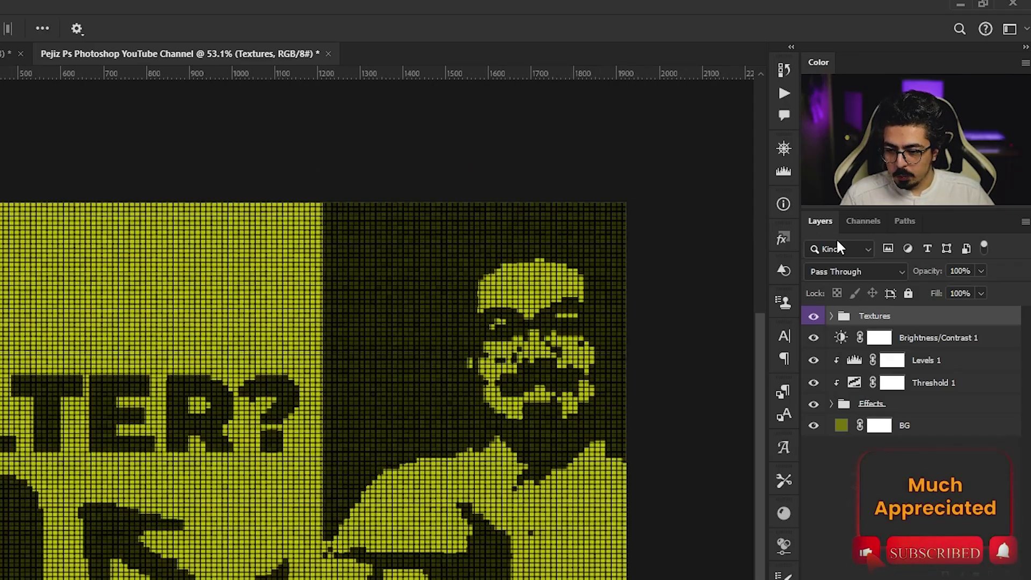
pyautogui.click(833, 317)
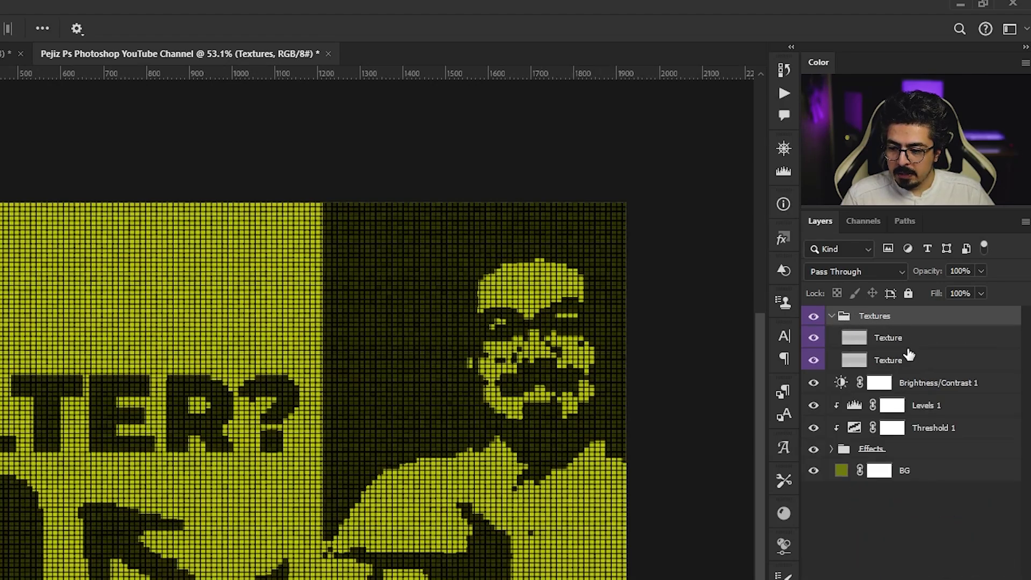
# Set the top Texture layer's blend mode to Color Burn, then collapse the Textures group
pyautogui.click(908, 359)
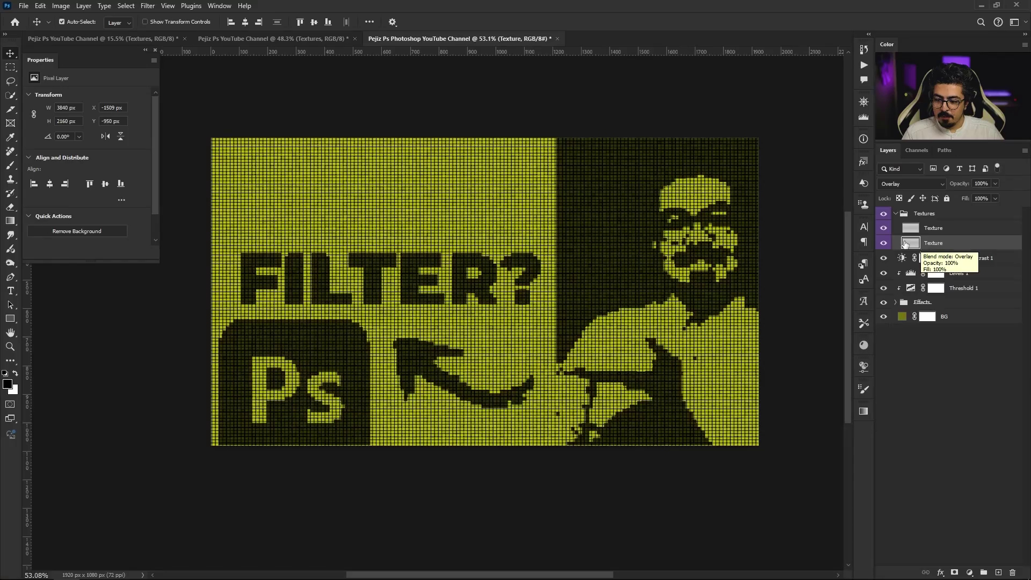
pyautogui.keyDown('alt'); pyautogui.click(884, 243); pyautogui.keyUp('alt')
pyautogui.keyDown('alt'); pyautogui.click(883, 243); pyautogui.keyUp('alt')
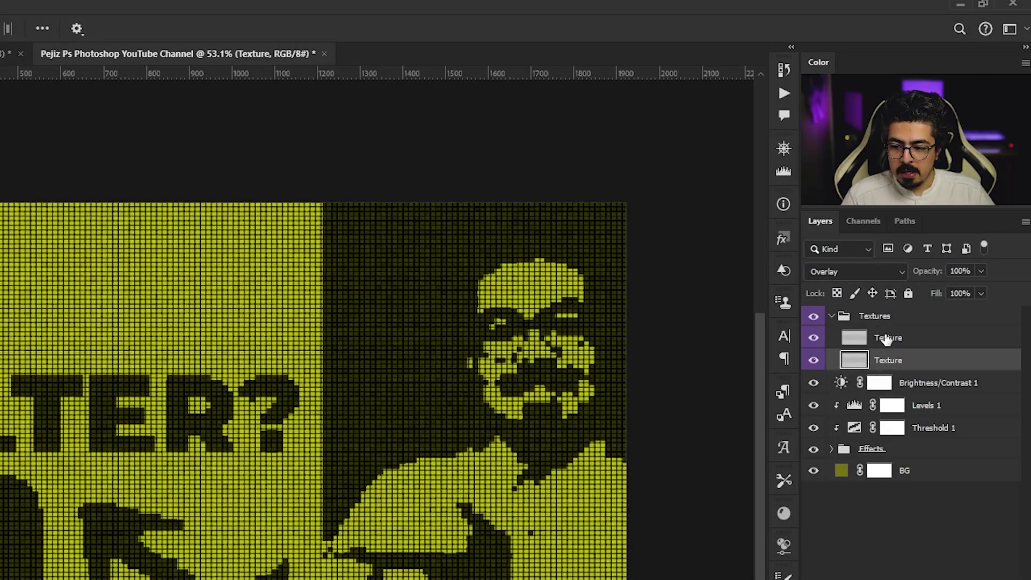
pyautogui.click(926, 233)
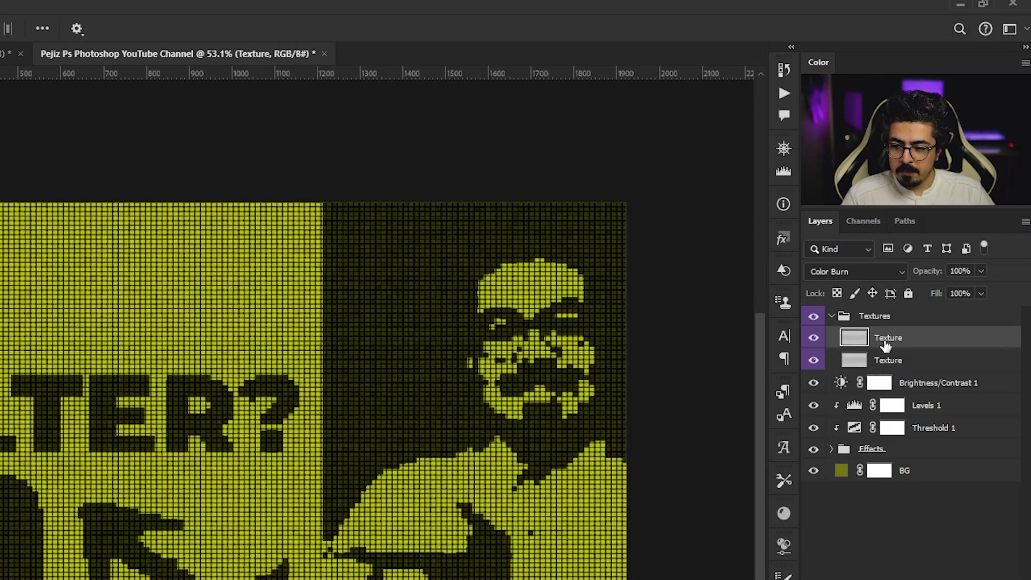
pyautogui.keyDown('alt'); pyautogui.click(814, 338); pyautogui.keyUp('alt')
pyautogui.keyDown('alt'); pyautogui.click(813, 338); pyautogui.keyUp('alt')
pyautogui.click(832, 316)
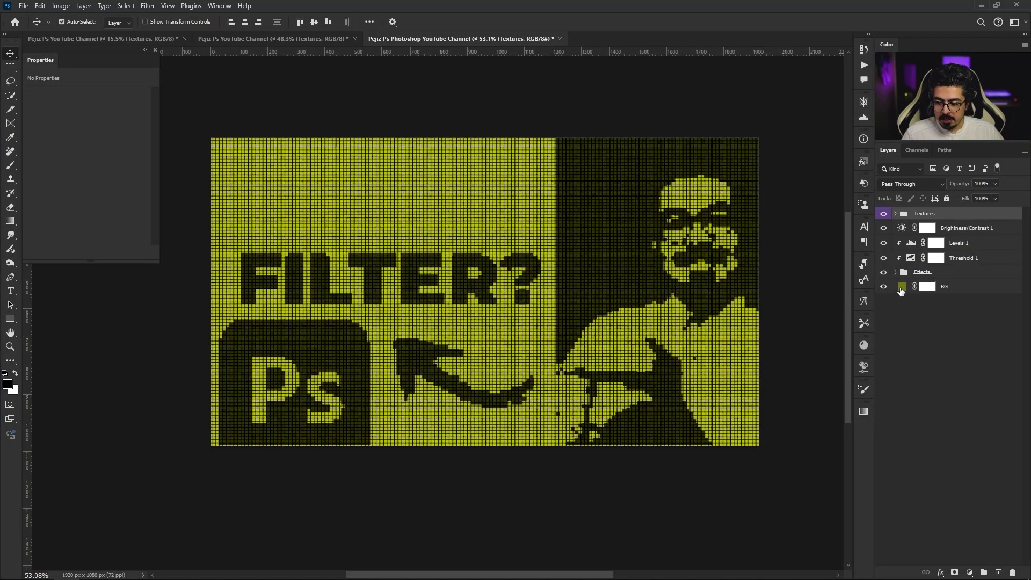
# Change the BG fill colour from olive to golden yellow #bf9516
pyautogui.click(903, 288)
pyautogui.doubleClick(901, 288)
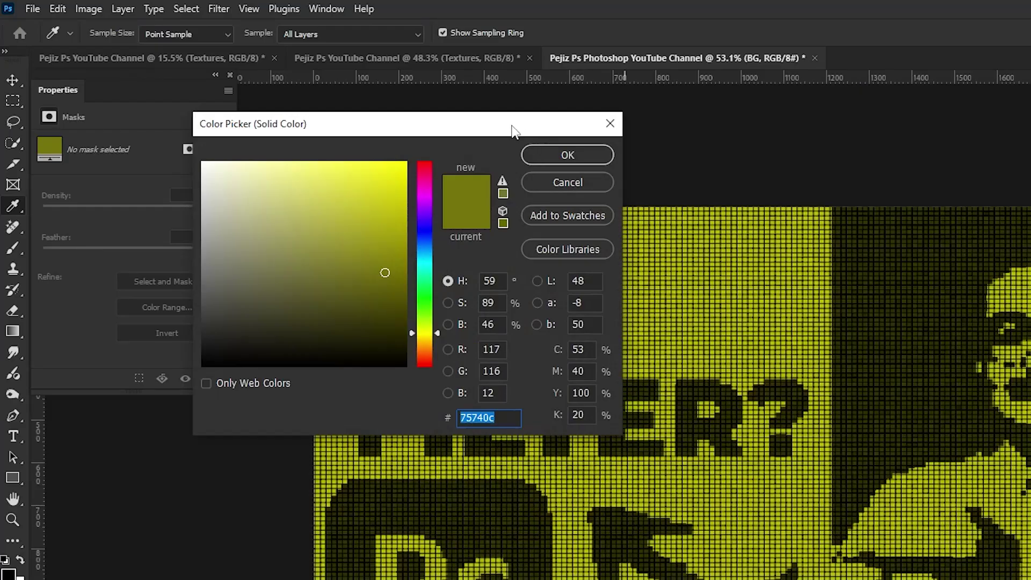
pyautogui.moveTo(178, 84); pyautogui.dragTo(71, 79)
pyautogui.moveTo(177, 217); pyautogui.dragTo(177, 223)
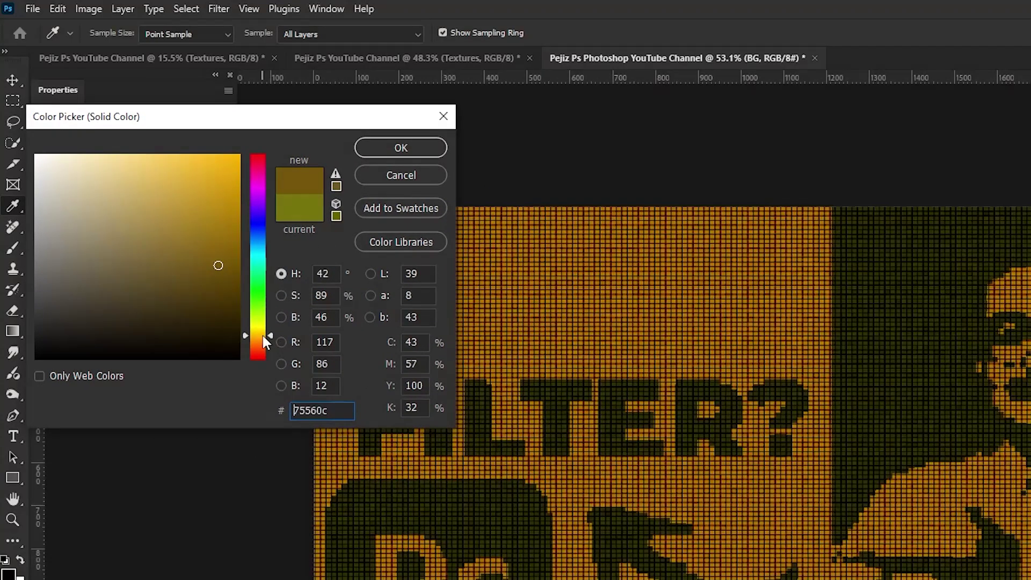
pyautogui.moveTo(263, 335); pyautogui.dragTo(245, 163)
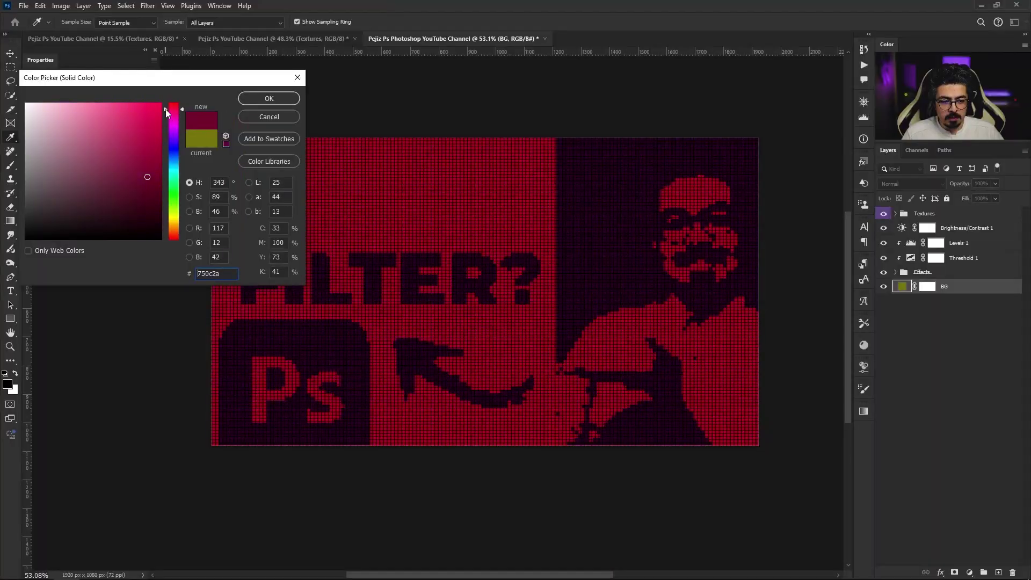
pyautogui.moveTo(165, 108); pyautogui.dragTo(165, 125)
pyautogui.moveTo(134, 160)
pyautogui.mouseDown()
pyautogui.moveTo(148, 137)
pyautogui.moveTo(175, 161)
pyautogui.moveTo(182, 223)
pyautogui.mouseUp()
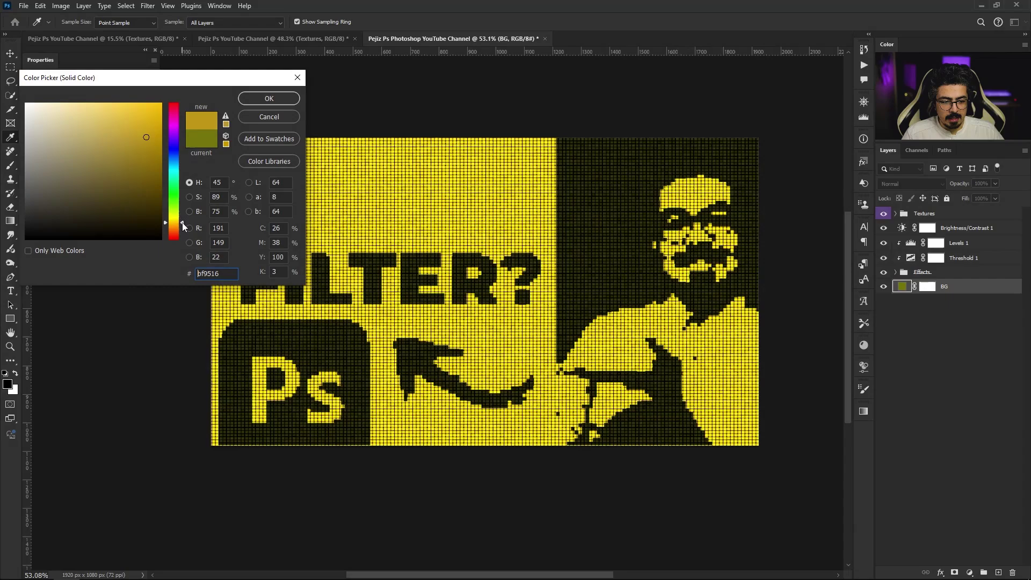
pyautogui.click(258, 98)
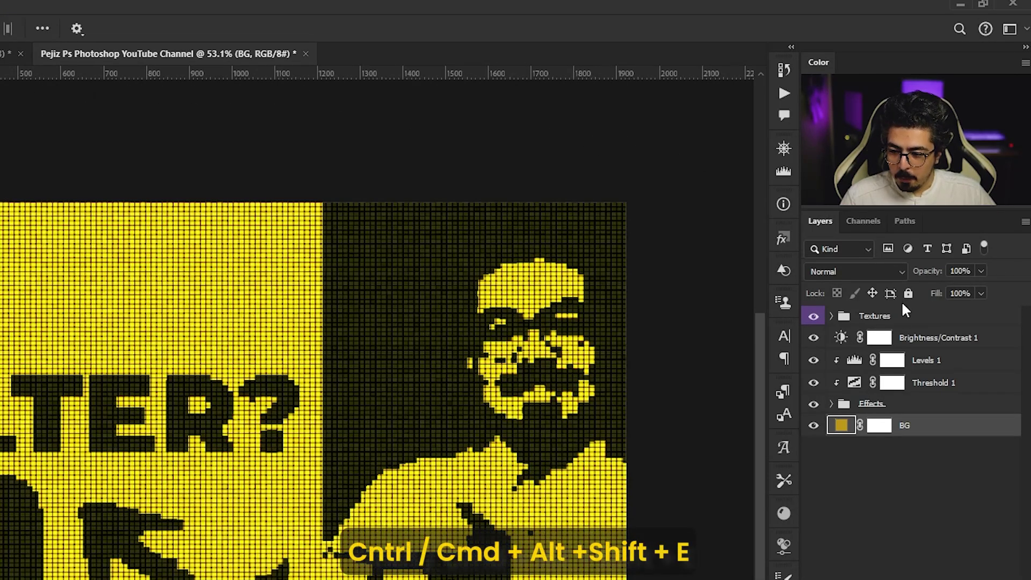
# Stamp all visible layers into a new top layer and save it as a quality-90 JPEG named 'dsafdasdasdsa' to the desktop
pyautogui.click(903, 318)
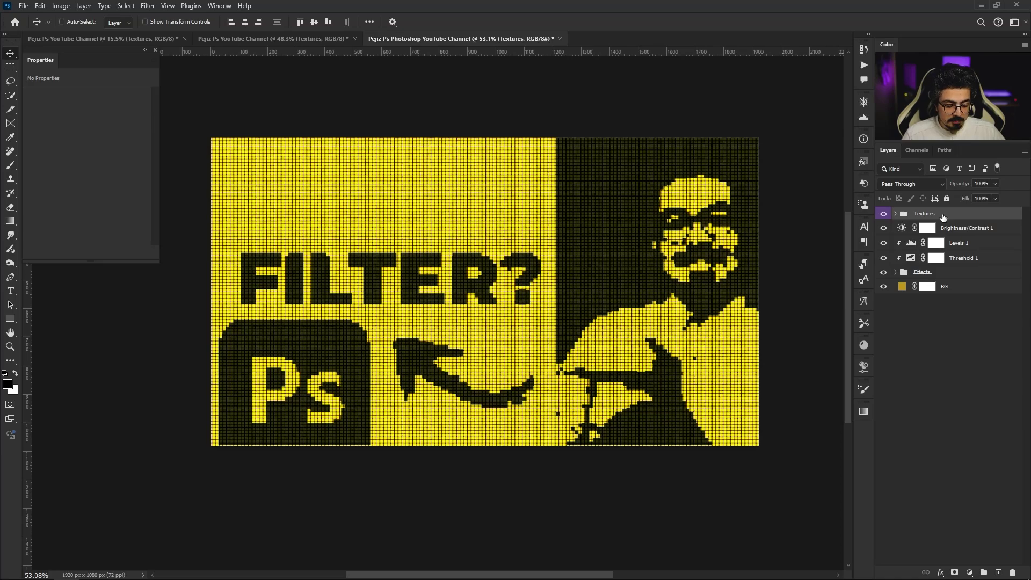
pyautogui.hotkey('ctrl', 'alt', 'shift', 'e')
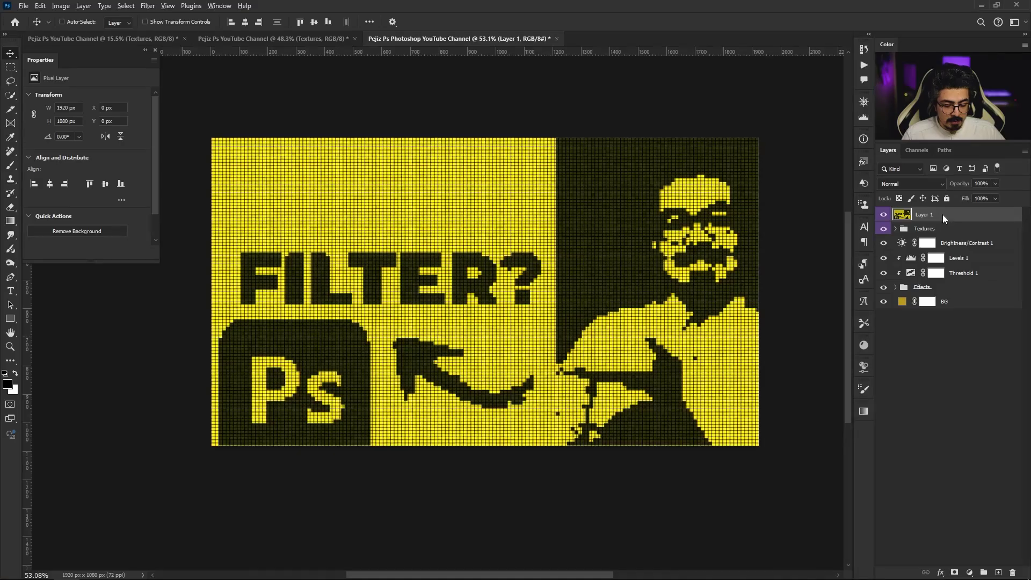
pyautogui.hotkey('ctrl', 'alt', 'shift', 's')
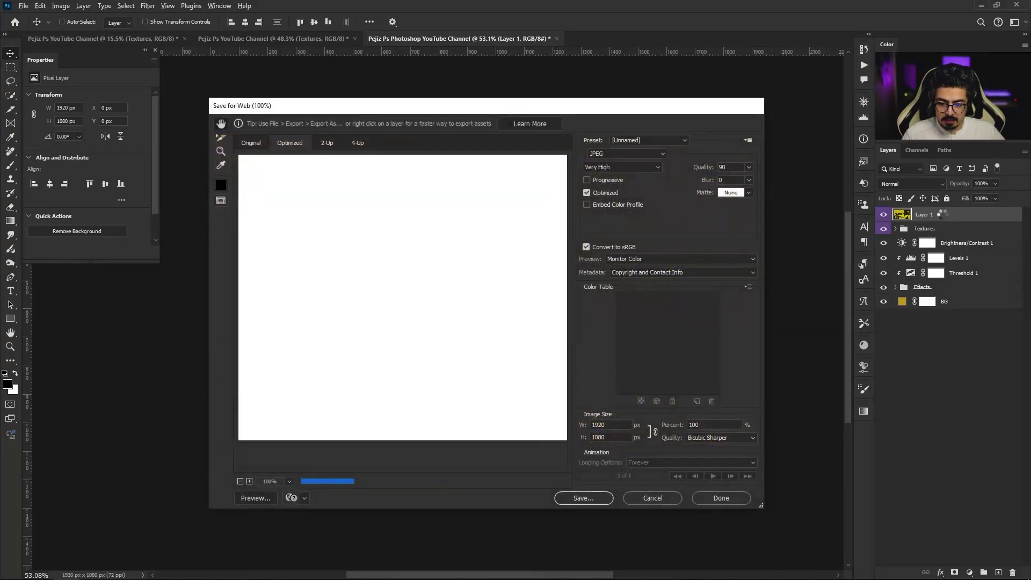
pyautogui.keyDown('alt'); pyautogui.click(455, 256); pyautogui.keyUp('alt')
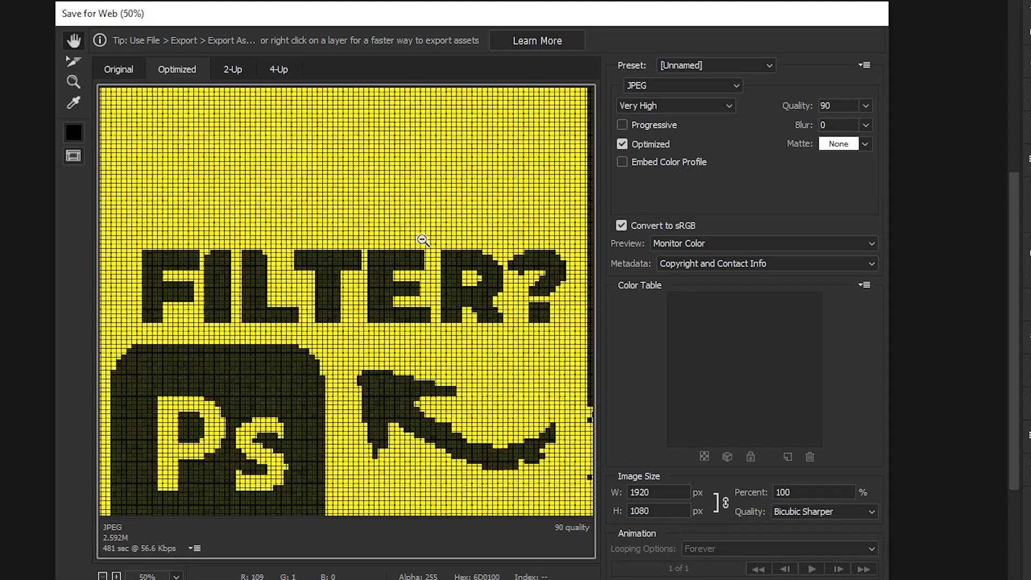
pyautogui.keyDown('alt'); pyautogui.click(421, 241); pyautogui.keyUp('alt')
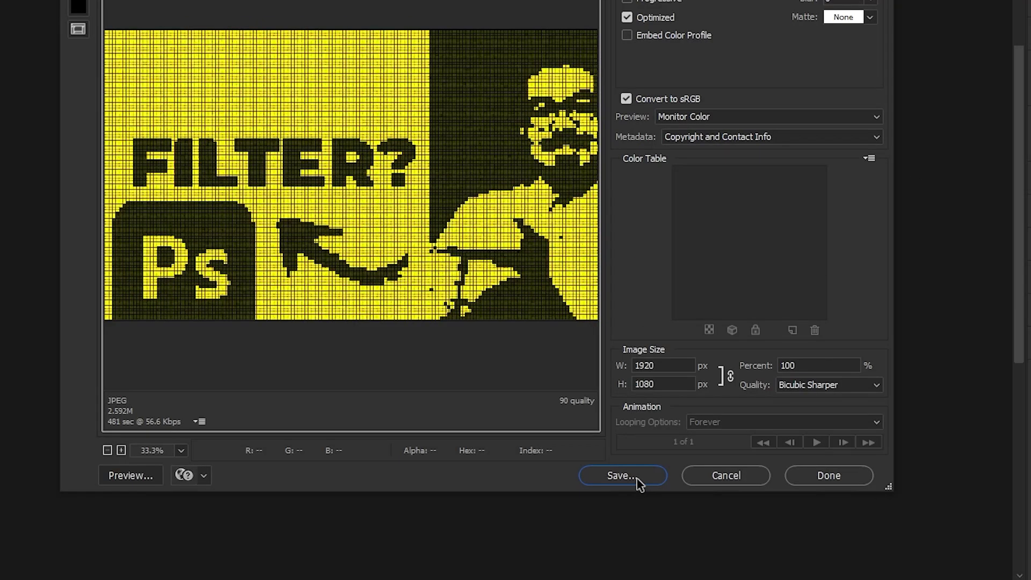
pyautogui.click(631, 476)
pyautogui.write('dsafdasdas')
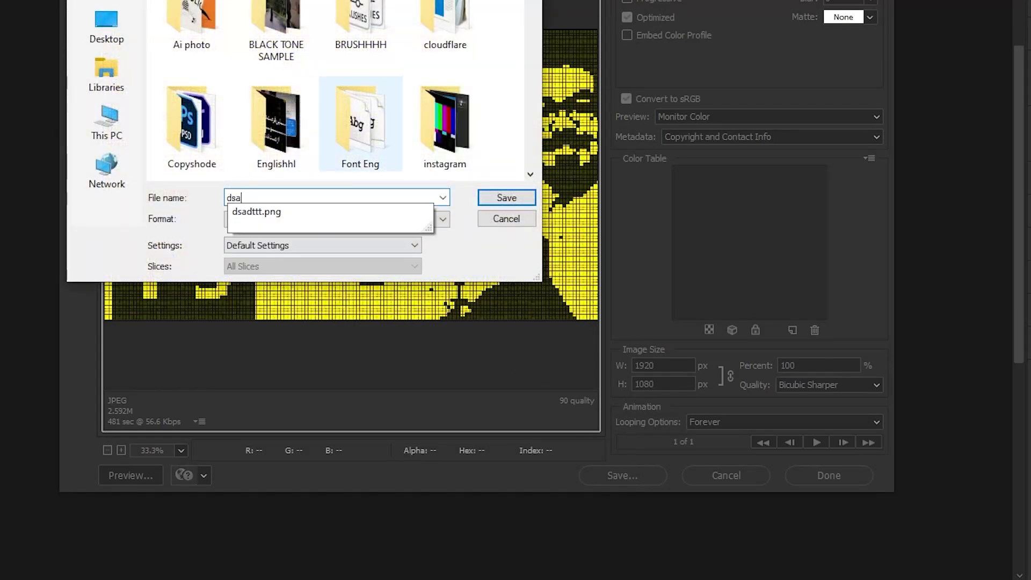
pyautogui.write('dsa')
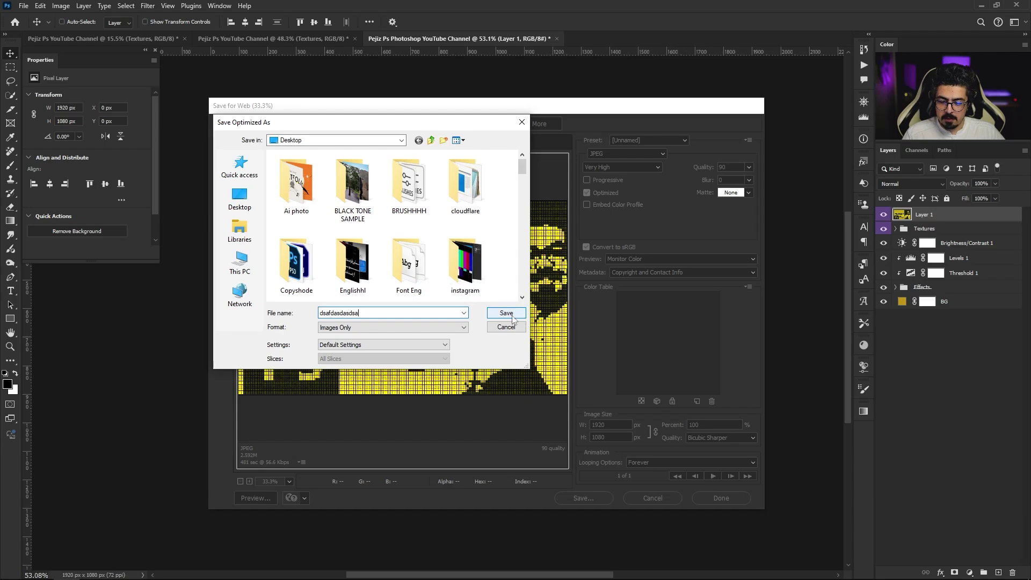
pyautogui.click(505, 327)
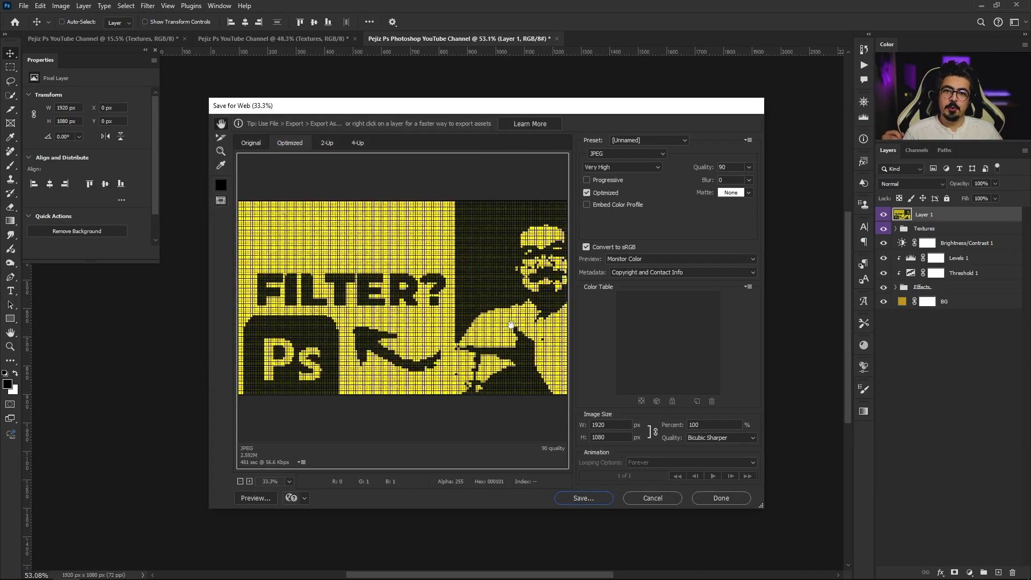